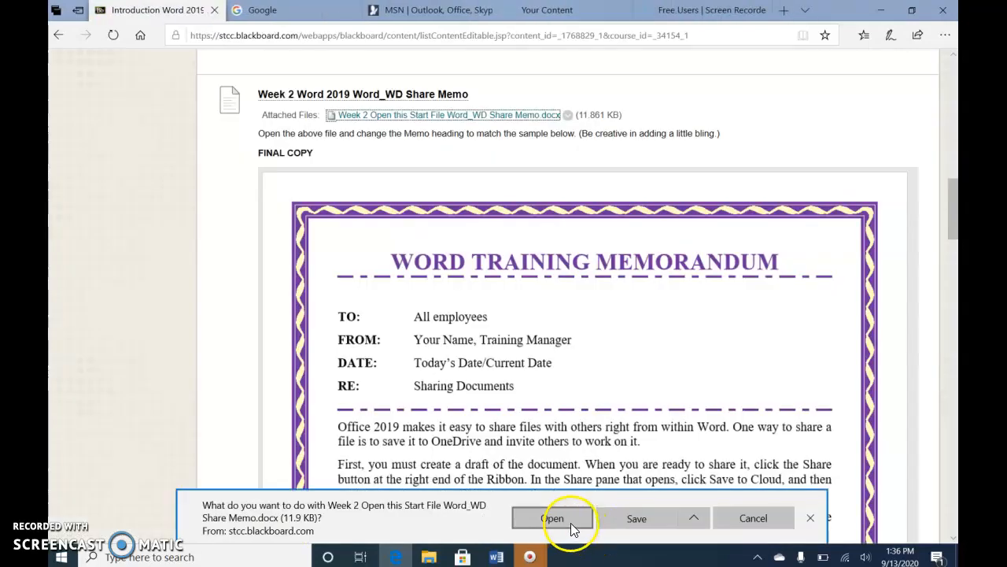
# Open the downloaded Share Memo start file and enable editing
pyautogui.click(571, 522)
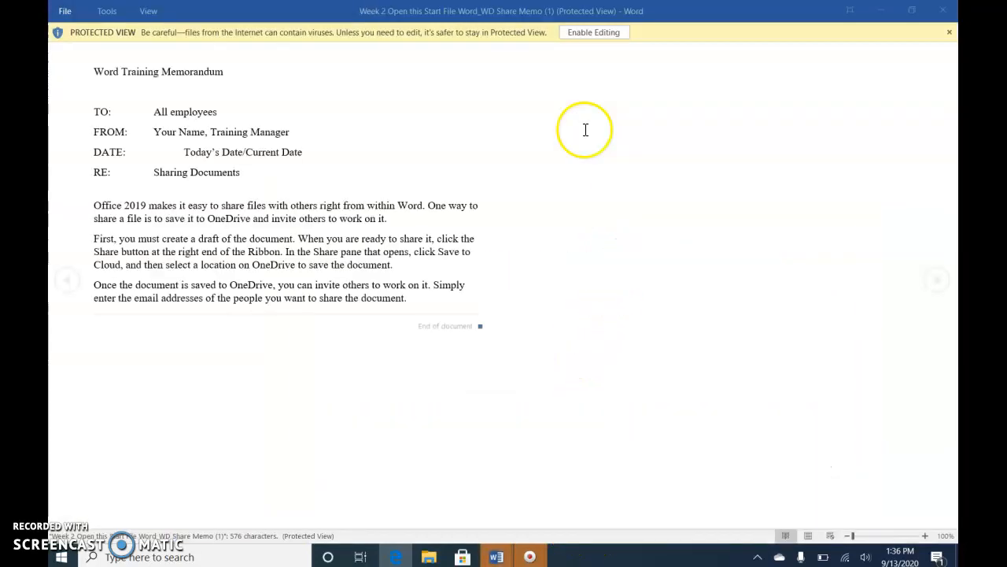
pyautogui.click(595, 37)
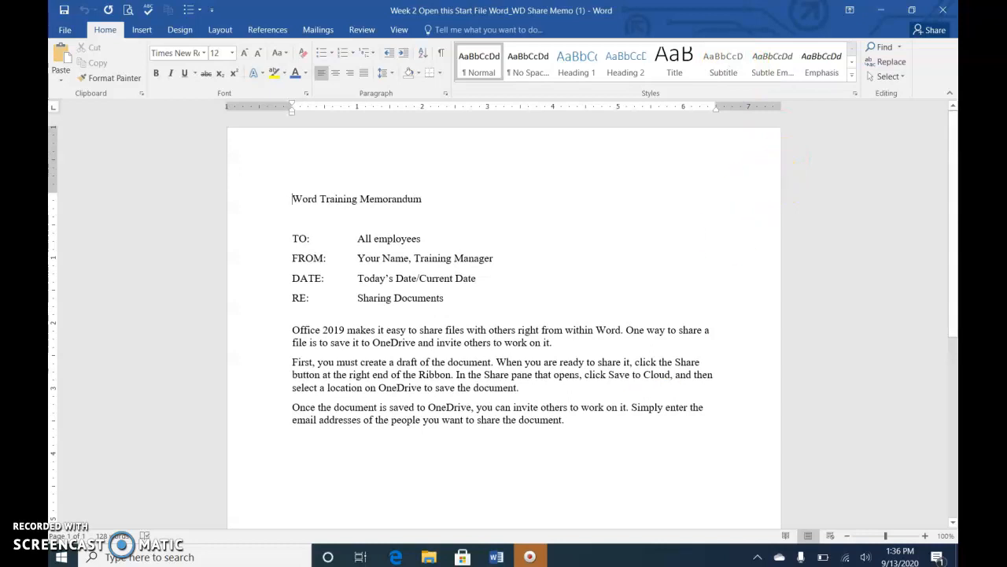
# Show the open windows side by side and minimize the two other Word documents
pyautogui.rightClick(661, 561)
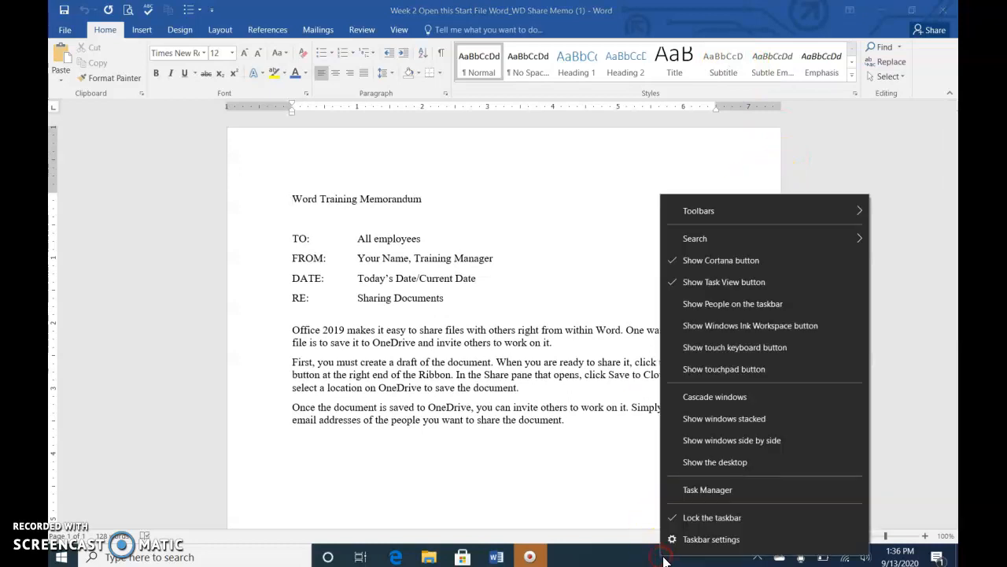
pyautogui.click(712, 439)
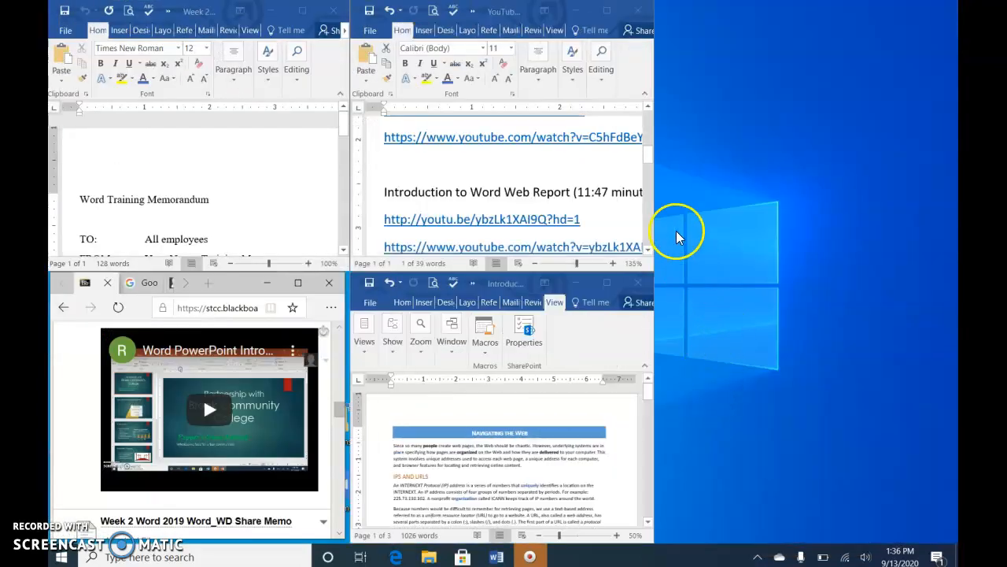
pyautogui.click(576, 11)
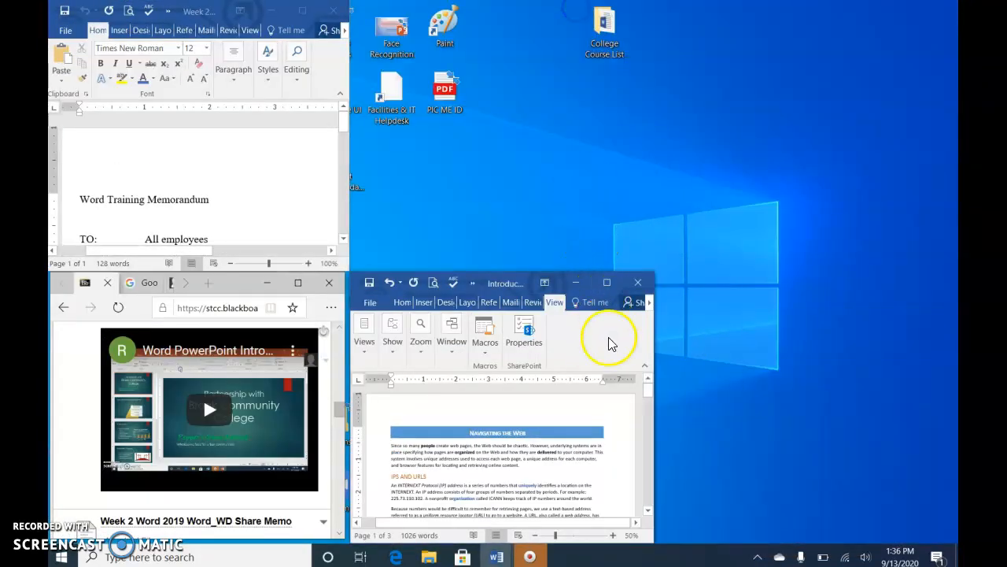
pyautogui.click(576, 282)
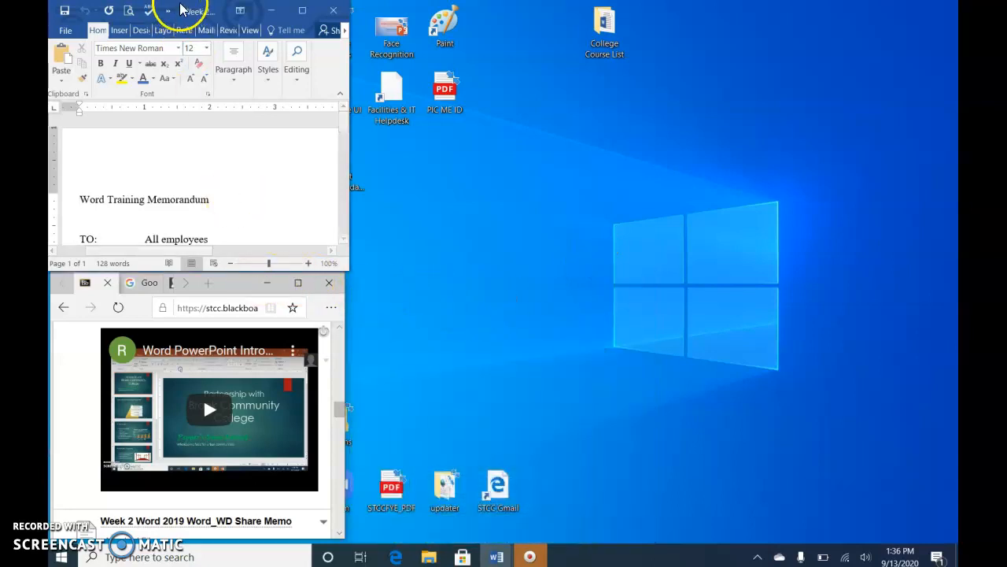
# Arrange the memo document and the browser assignment page side by side, with the sample final copy visible
pyautogui.moveTo(179, 11); pyautogui.dragTo(762, 21)
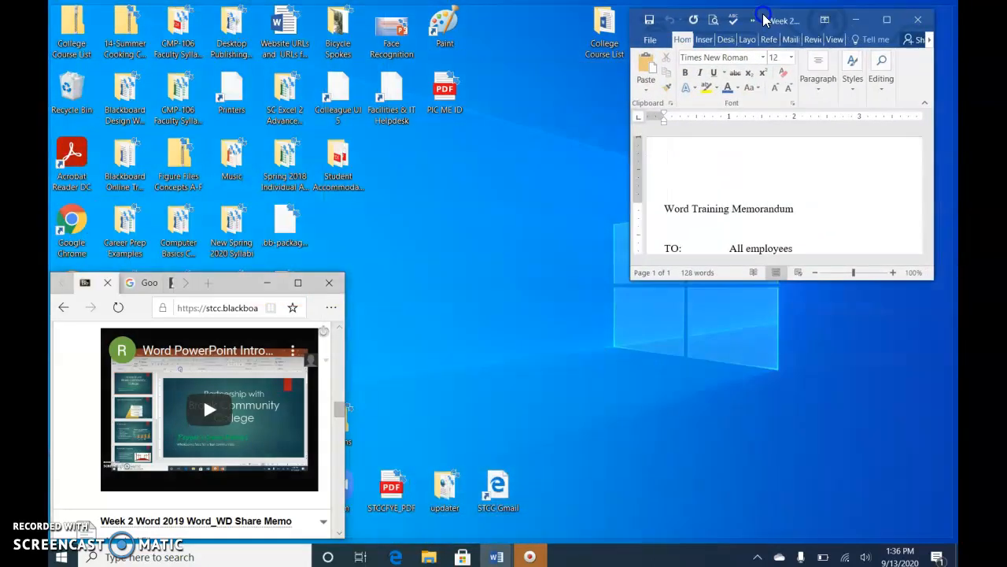
pyautogui.moveTo(630, 168); pyautogui.dragTo(437, 161)
pyautogui.moveTo(228, 276); pyautogui.dragTo(244, 22)
pyautogui.moveTo(360, 186); pyautogui.dragTo(421, 194)
pyautogui.moveTo(282, 281); pyautogui.dragTo(279, 542)
pyautogui.scroll(-3, 385, 330)
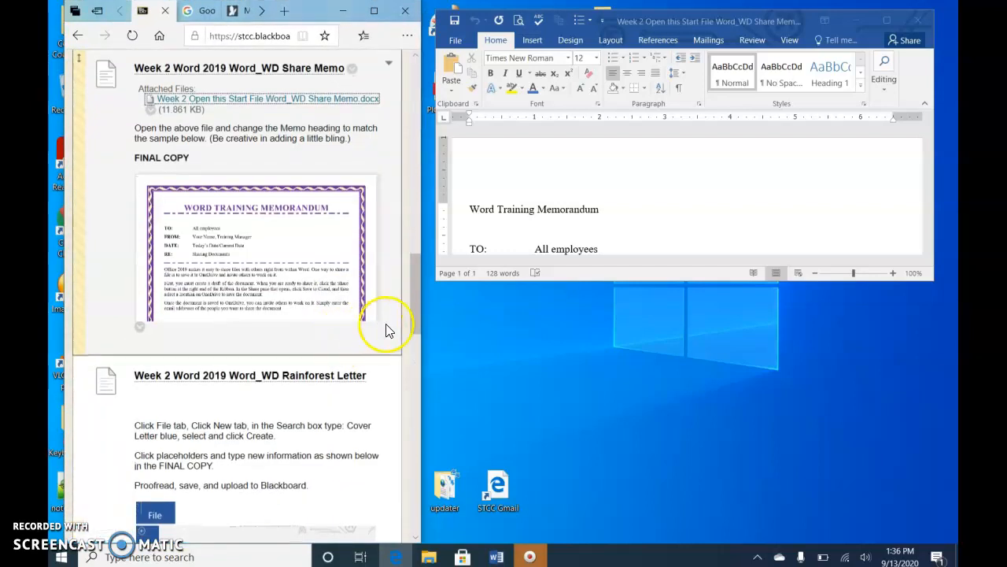
pyautogui.moveTo(436, 209); pyautogui.dragTo(485, 211)
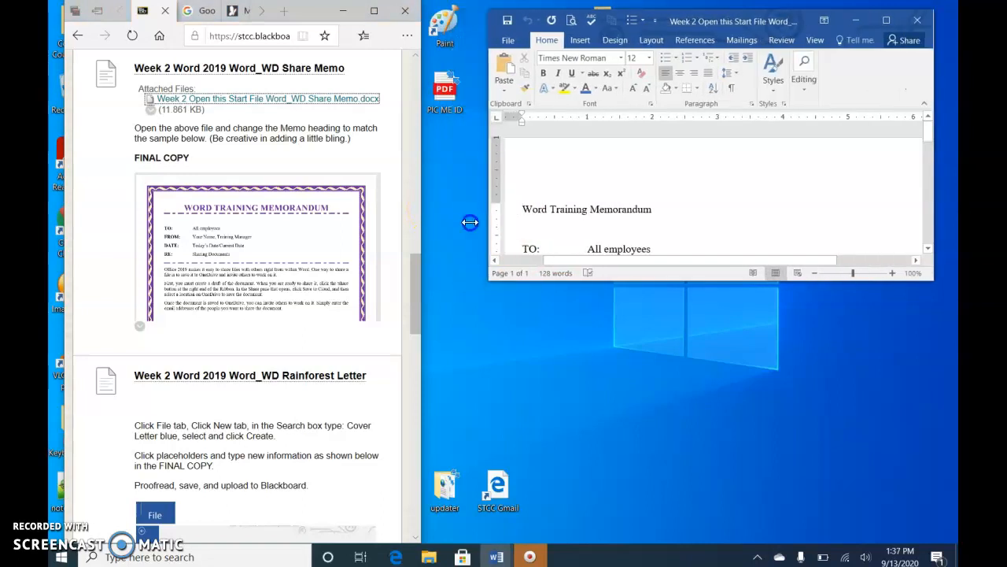
pyautogui.click(422, 240)
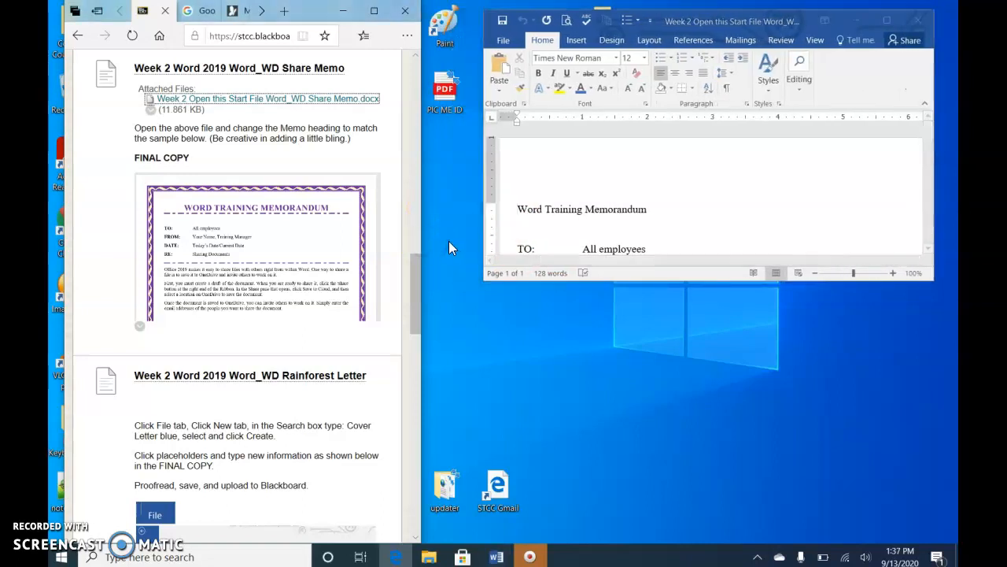
pyautogui.moveTo(423, 238); pyautogui.dragTo(479, 236)
pyautogui.moveTo(522, 281); pyautogui.dragTo(586, 536)
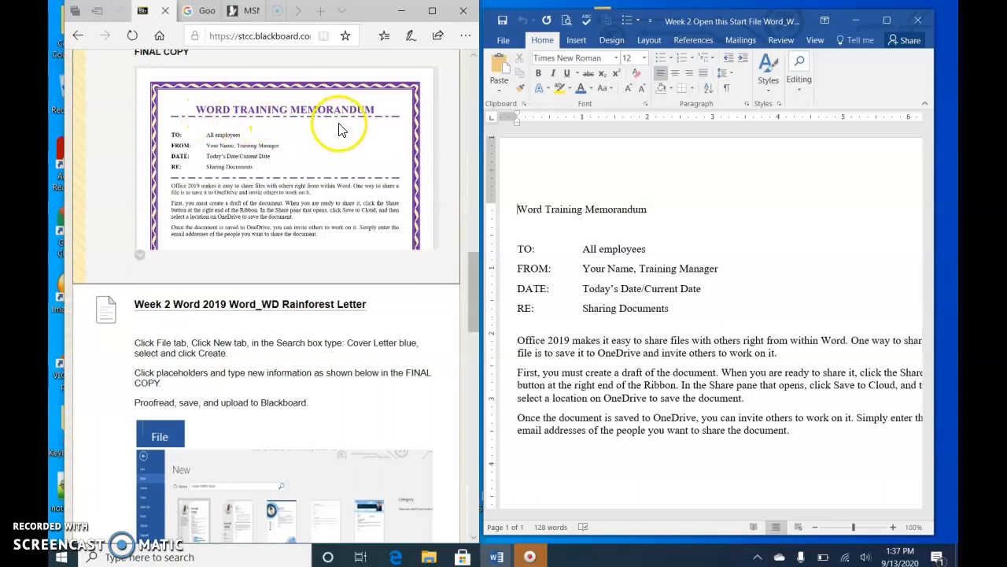
# Select the memo heading line and change its font to Curlz MT
pyautogui.click(500, 218)
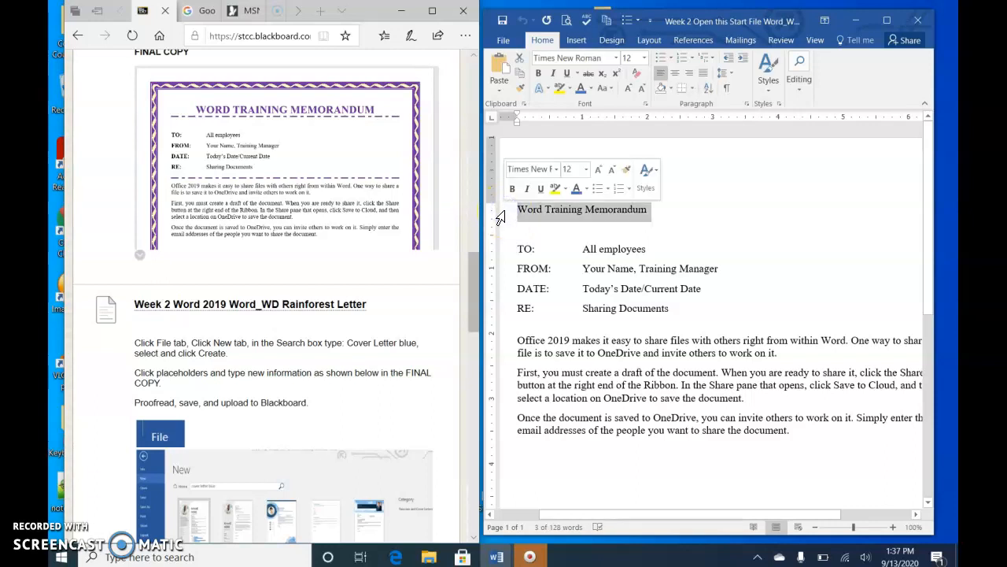
pyautogui.click(554, 174)
pyautogui.click(556, 170)
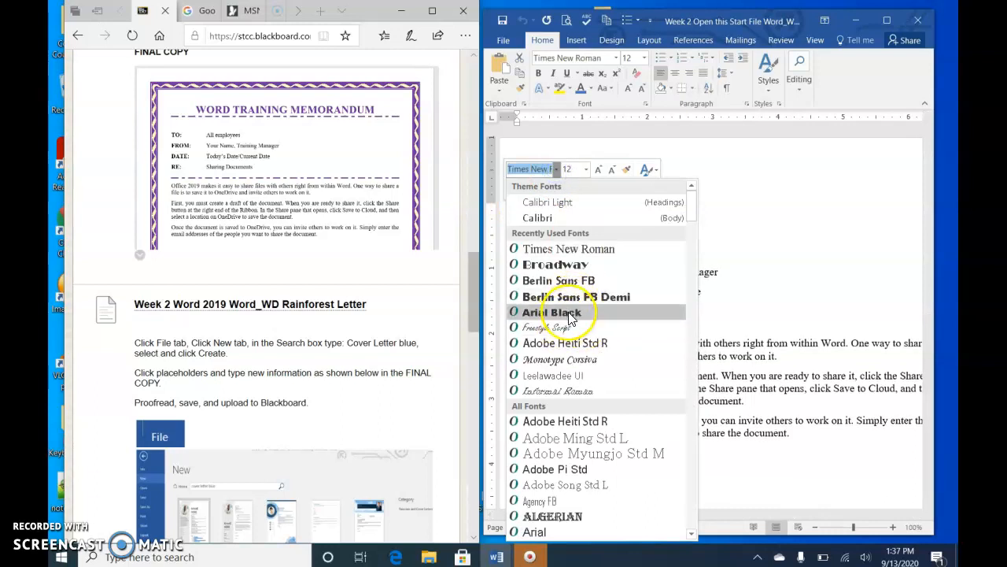
pyautogui.scroll(-15, 586, 401)
pyautogui.scroll(-7, 584, 402)
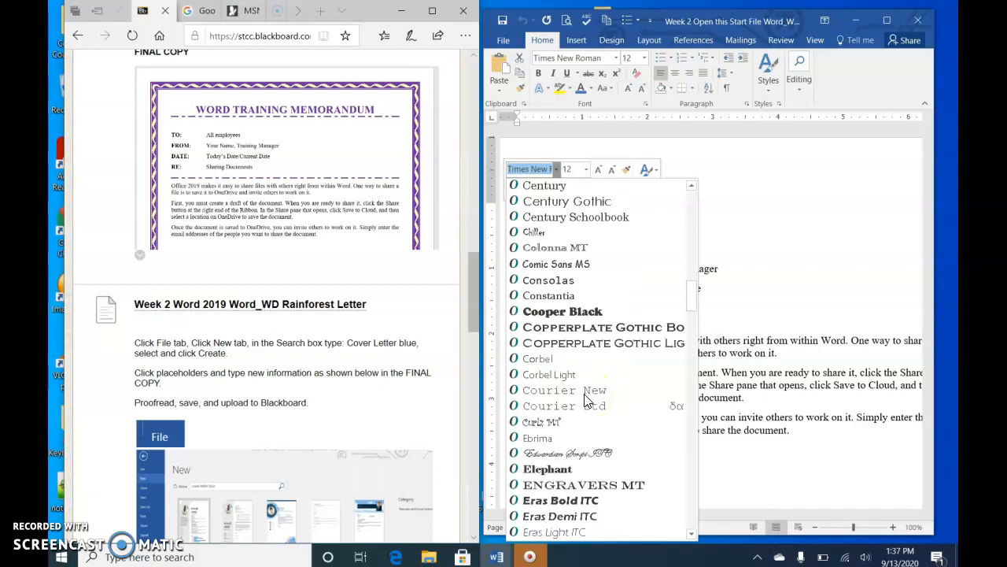
pyautogui.scroll(-3, 586, 401)
pyautogui.click(561, 288)
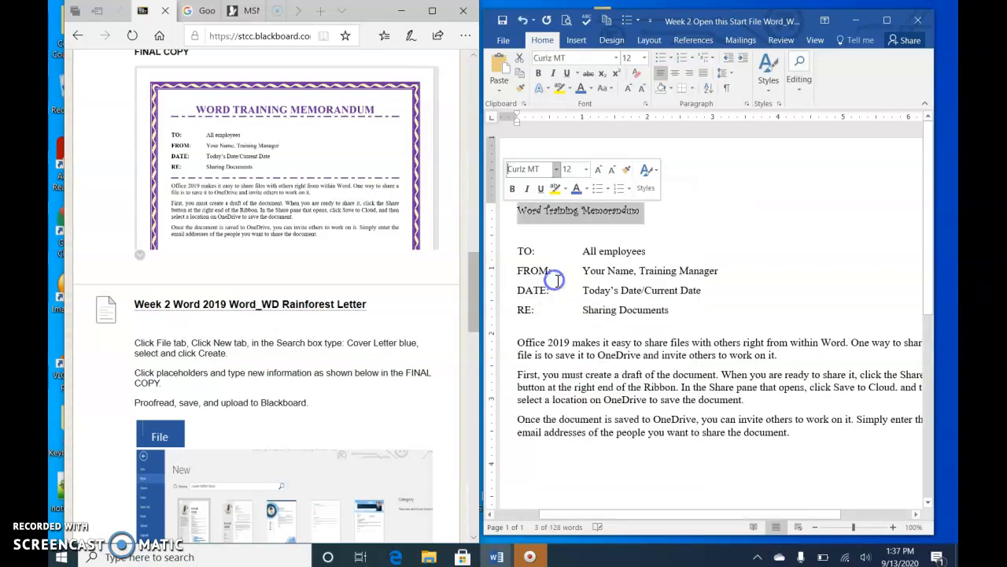
# Set the heading's font size to 28 and its font color to purple
pyautogui.click(586, 169)
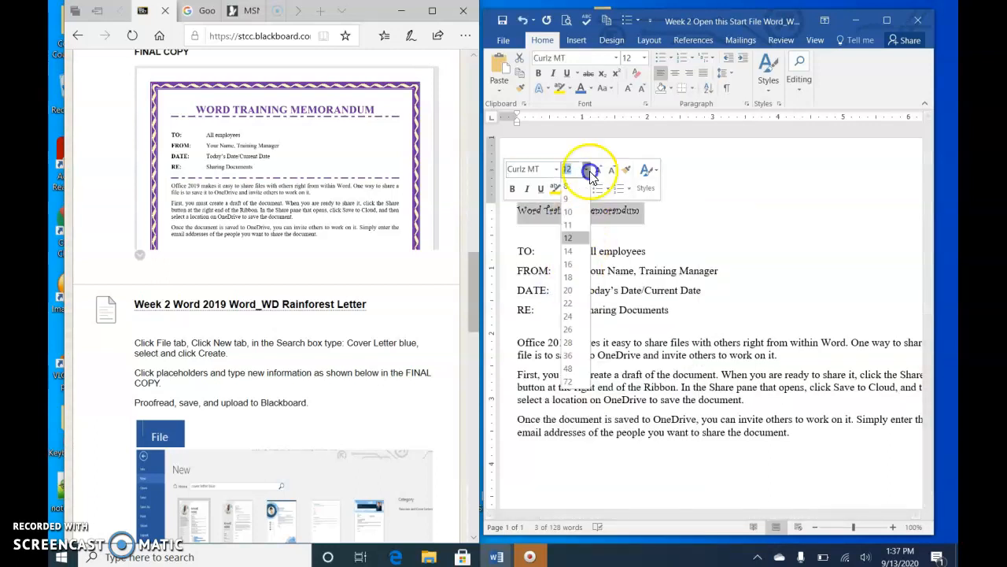
pyautogui.click(574, 343)
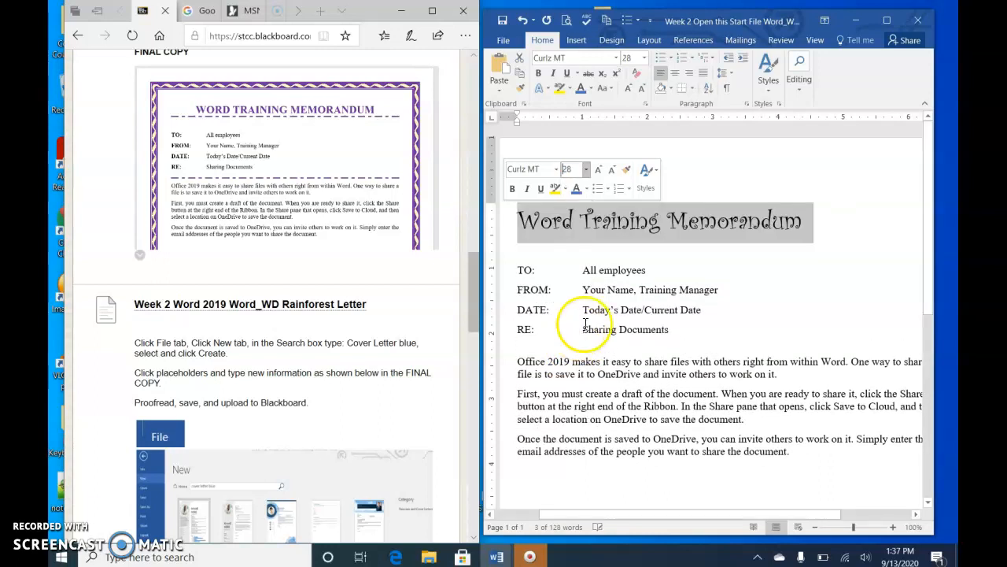
pyautogui.click(586, 189)
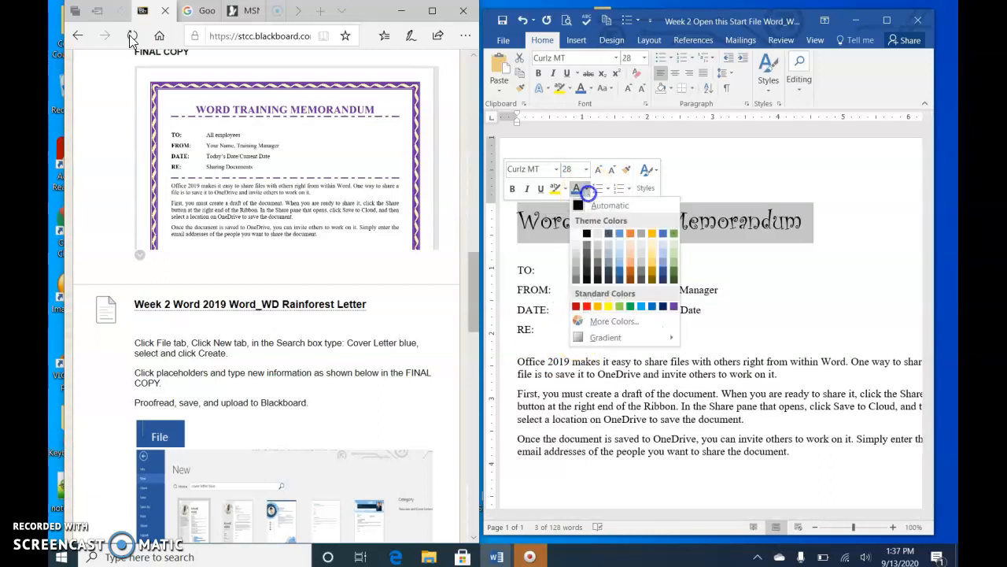
pyautogui.click(673, 308)
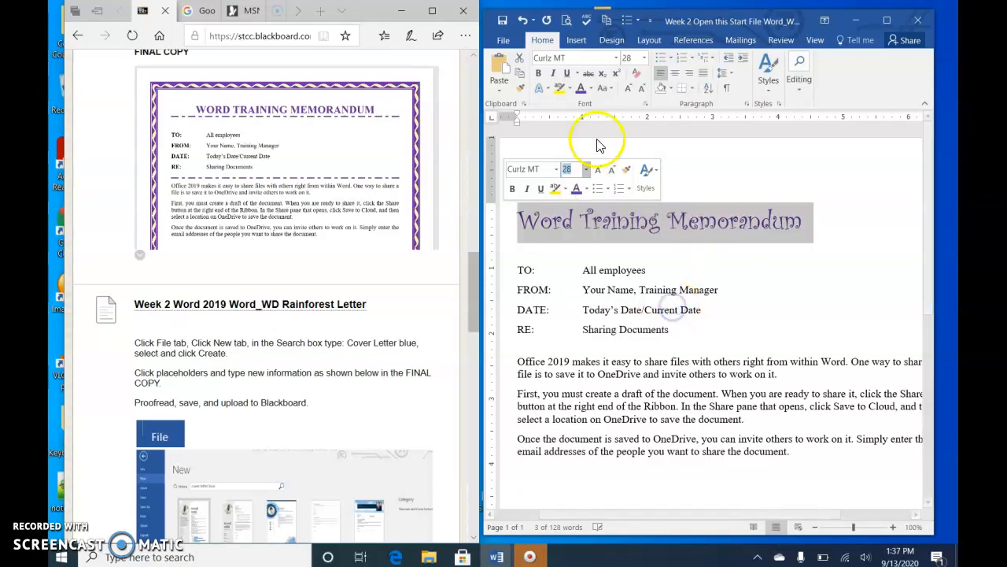
# Make the heading bold and center it
pyautogui.click(538, 75)
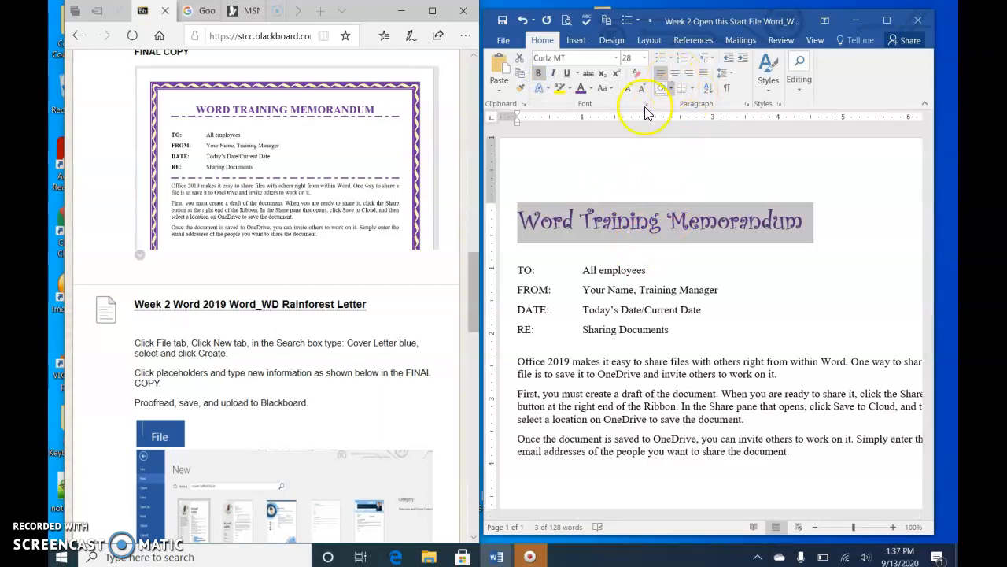
pyautogui.click(681, 76)
pyautogui.click(719, 217)
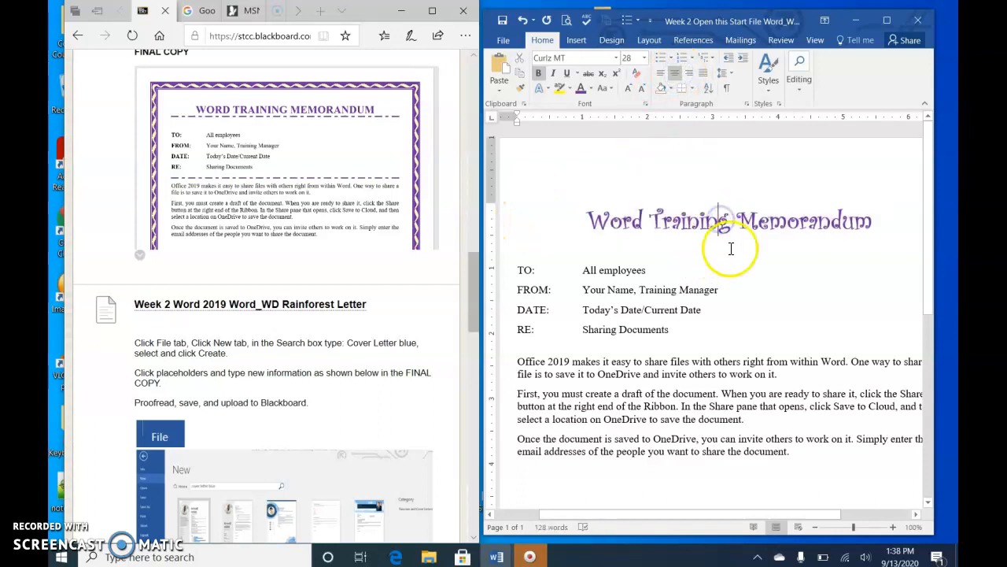
# Reselect the heading and change its font to Brush Script MT
pyautogui.click(502, 231)
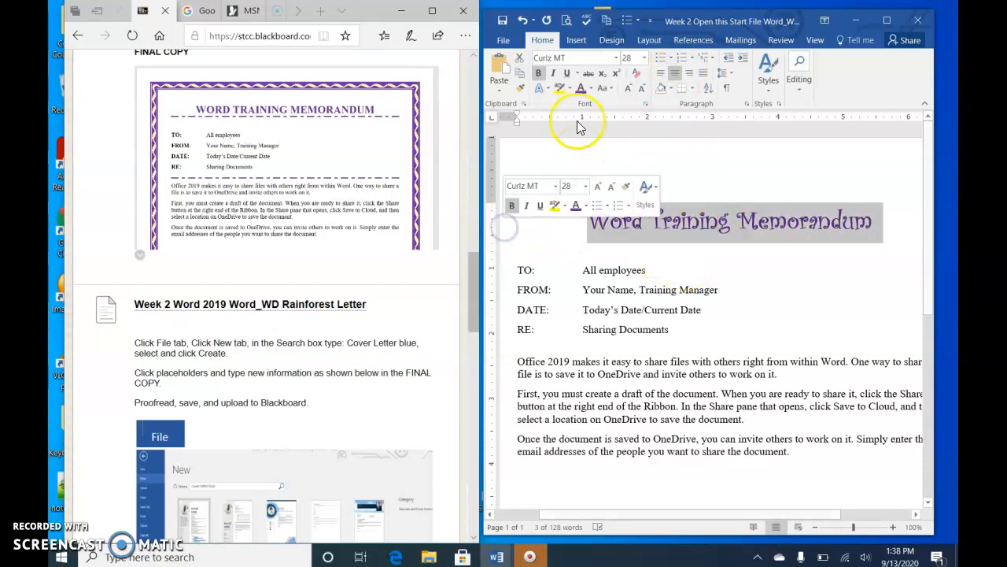
pyautogui.click(616, 58)
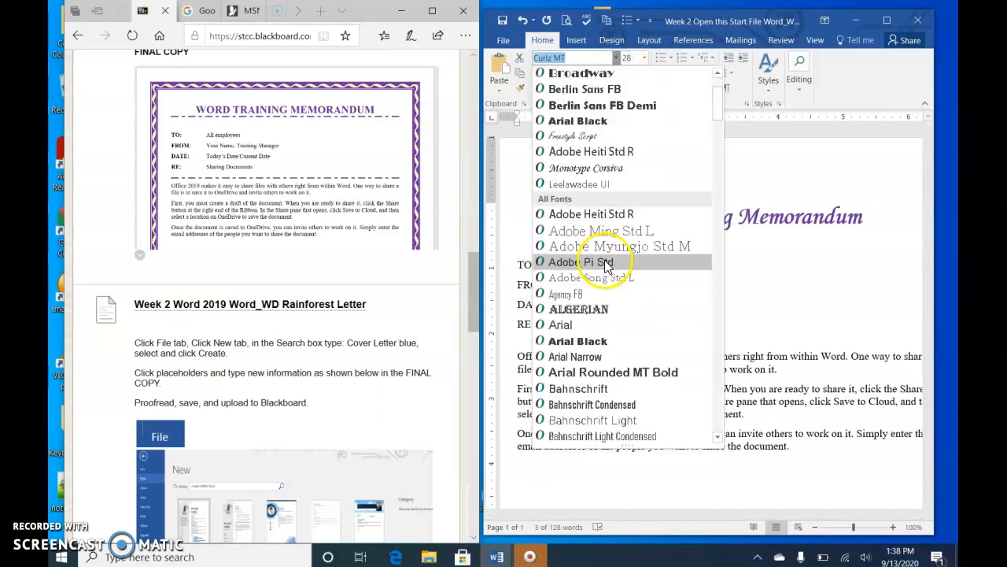
pyautogui.scroll(-1, 602, 267)
pyautogui.scroll(1, 602, 278)
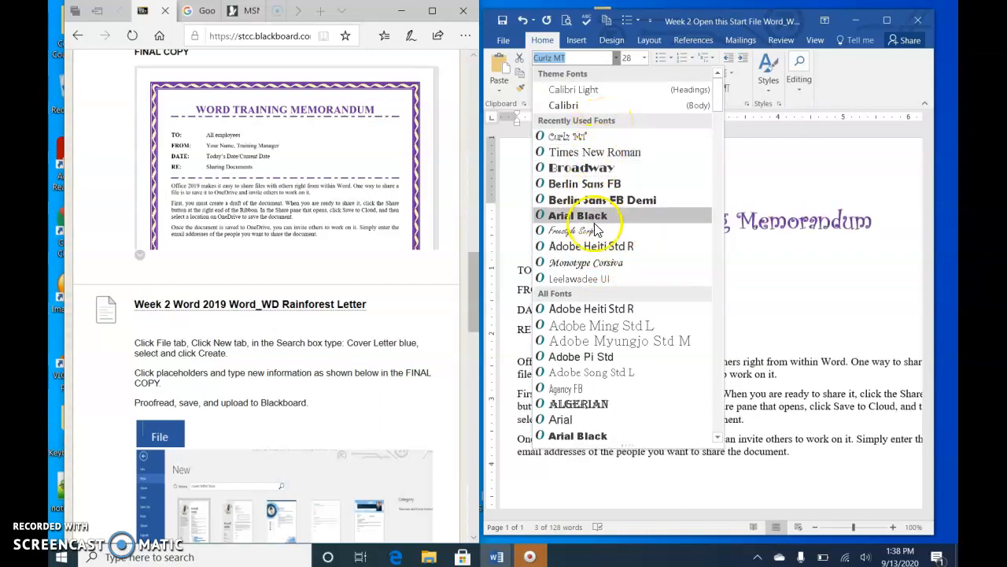
pyautogui.scroll(-10, 617, 297)
pyautogui.scroll(-4, 622, 316)
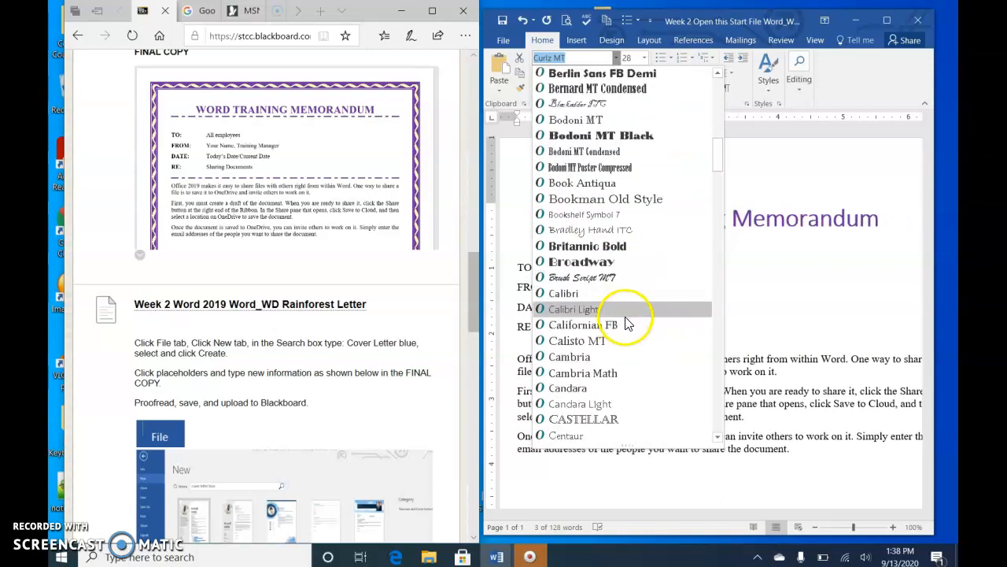
pyautogui.click(627, 277)
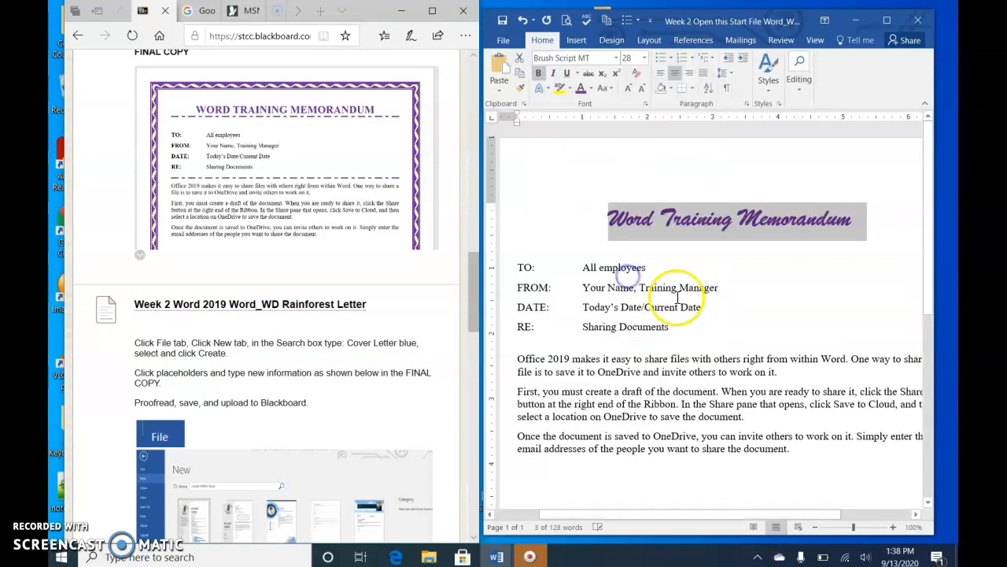
# Enlarge the heading's font size to 48
pyautogui.click(645, 58)
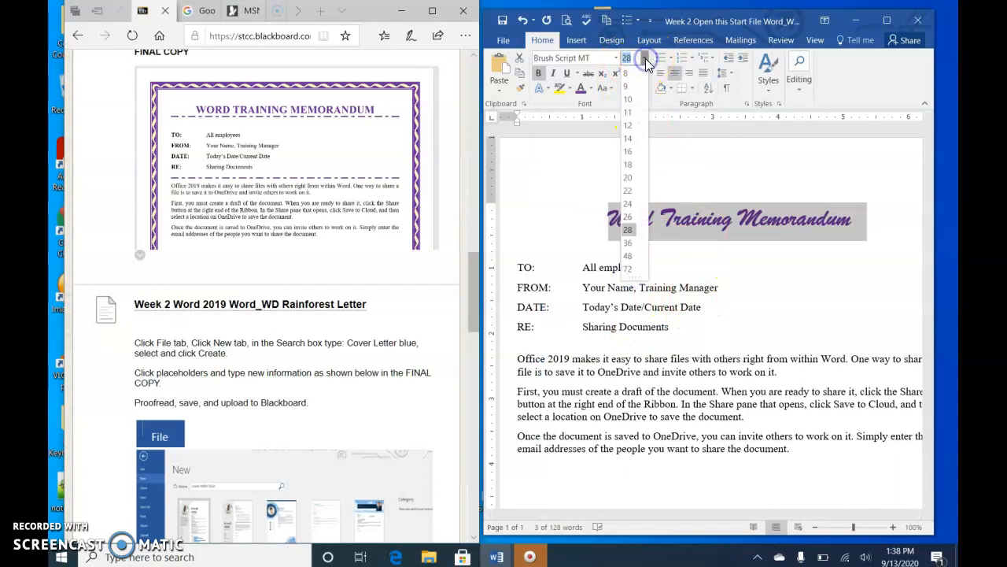
pyautogui.click(631, 256)
pyautogui.click(713, 262)
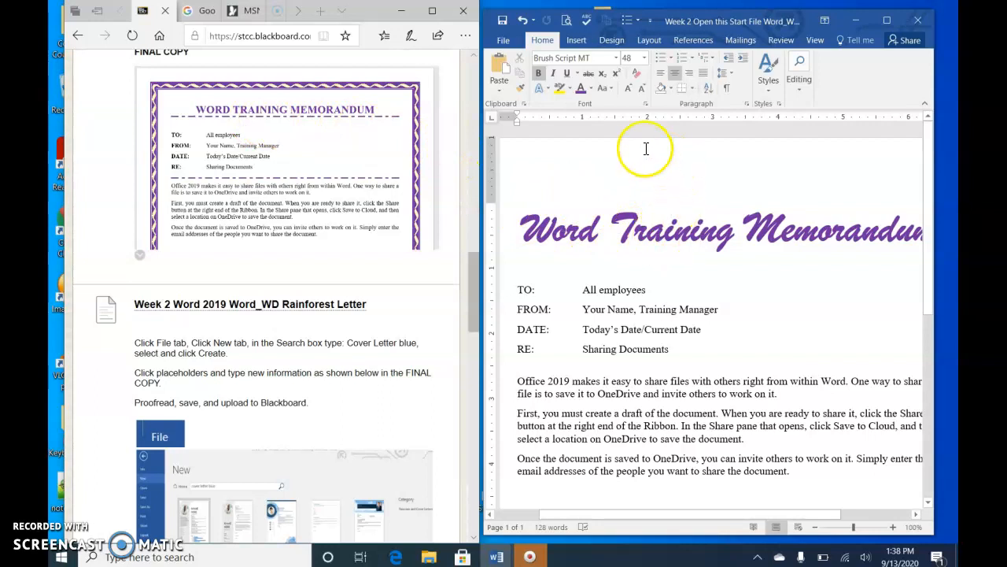
# Apply a dot-dash underline to the heading and undo it
pyautogui.click(578, 75)
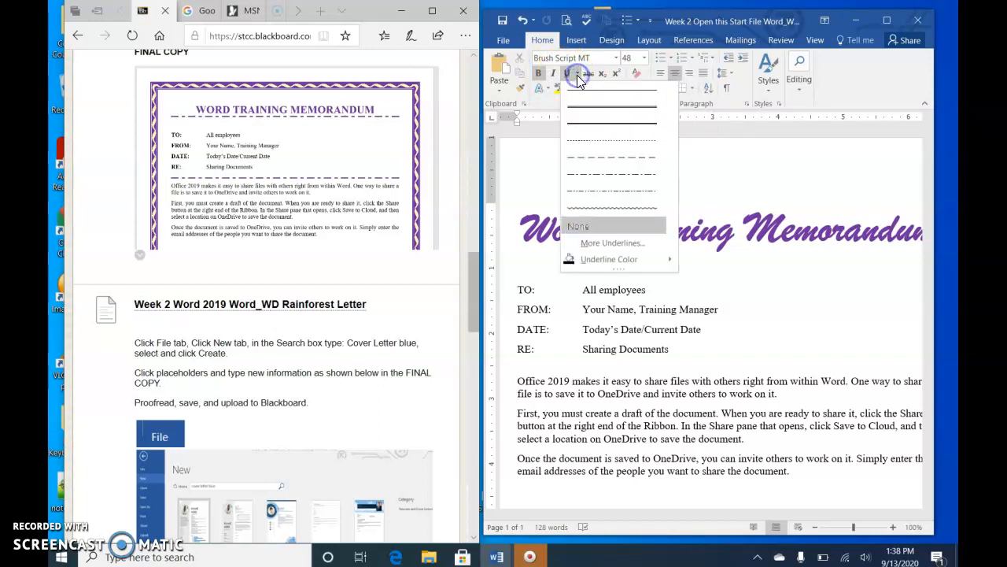
pyautogui.click(598, 175)
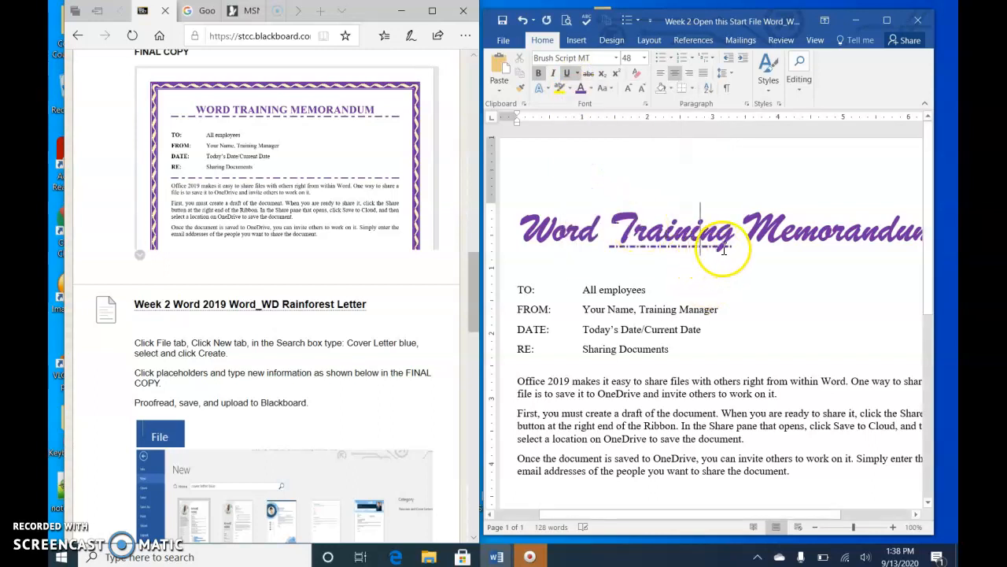
pyautogui.click(523, 19)
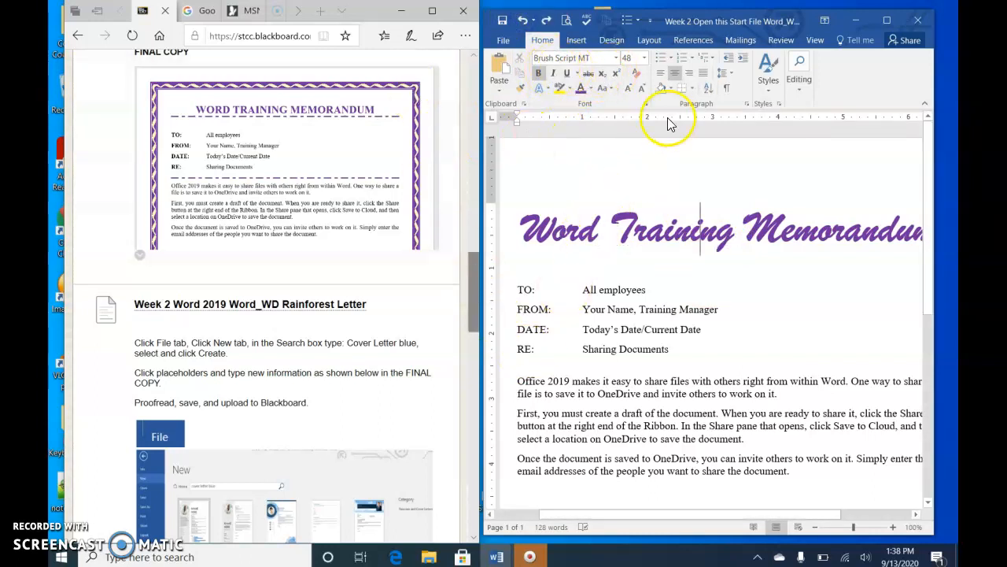
# Reselect the heading and set its font size to 28
pyautogui.scroll(-2, 684, 237)
pyautogui.scroll(2, 621, 280)
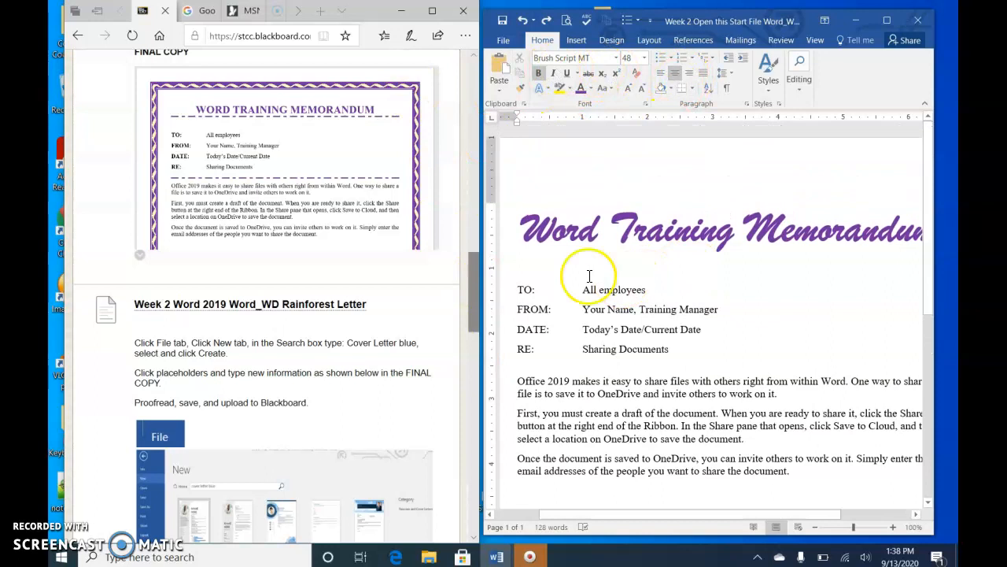
pyautogui.moveTo(713, 514)
pyautogui.mouseDown()
pyautogui.moveTo(816, 507)
pyautogui.moveTo(700, 504)
pyautogui.mouseUp()
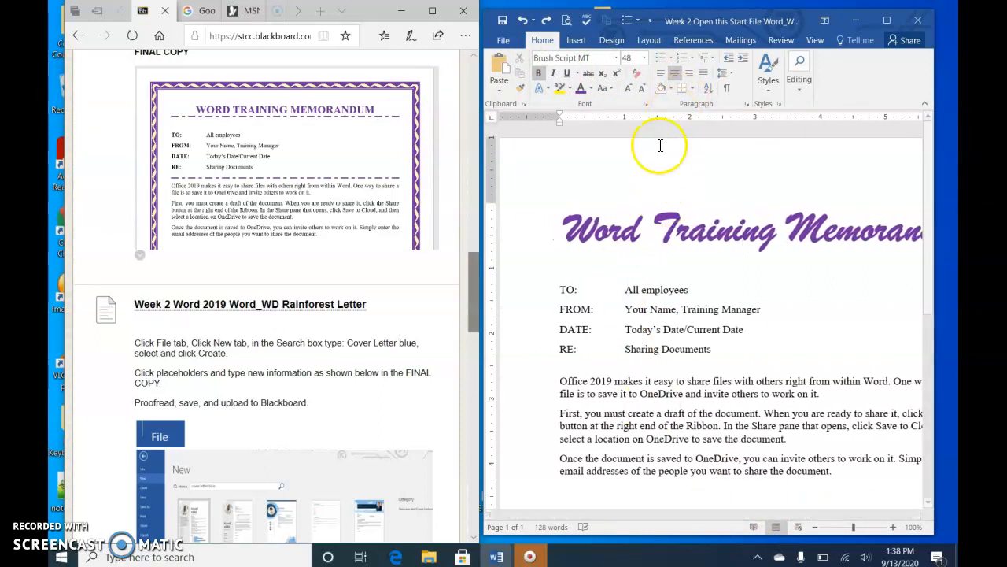
pyautogui.click(522, 231)
pyautogui.click(647, 58)
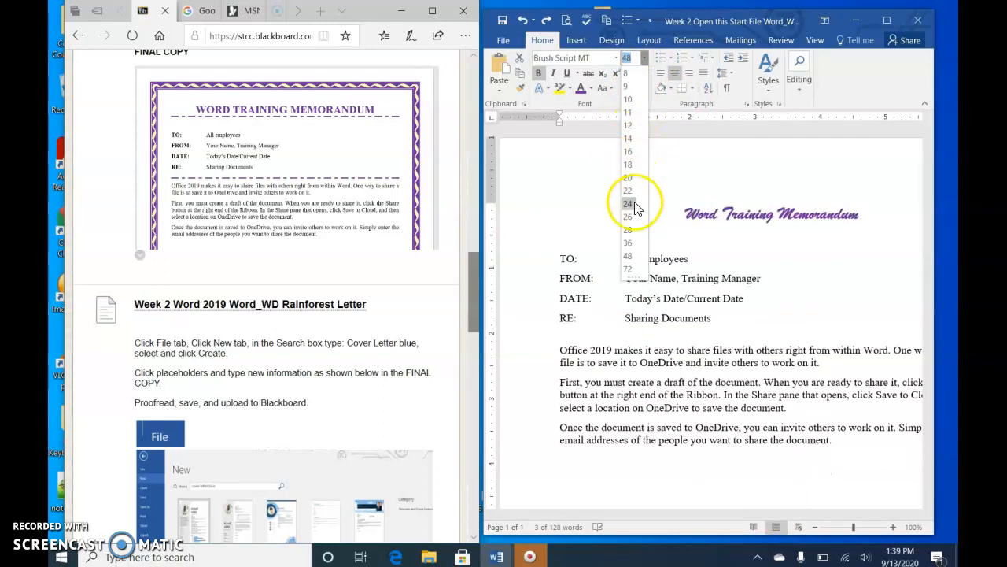
pyautogui.click(628, 229)
pyautogui.click(682, 216)
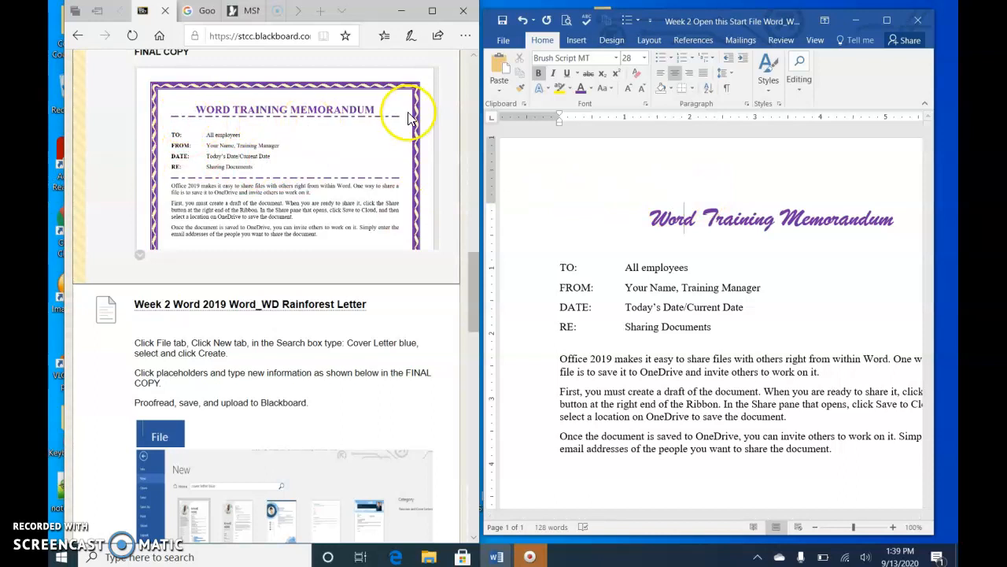
# Open Borders and Shading for the heading paragraph and choose the Box setting with a double-line style
pyautogui.click(693, 89)
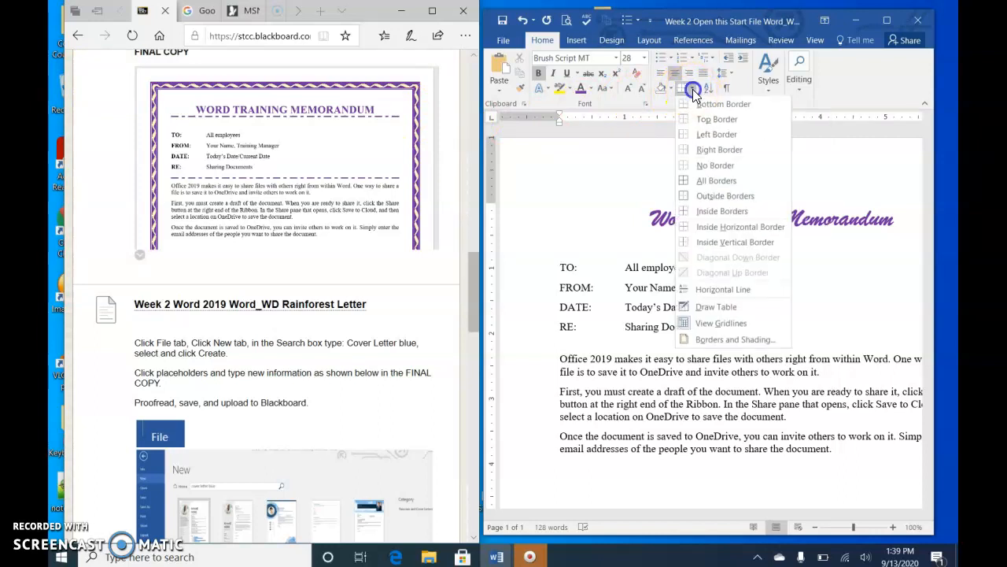
pyautogui.click(738, 346)
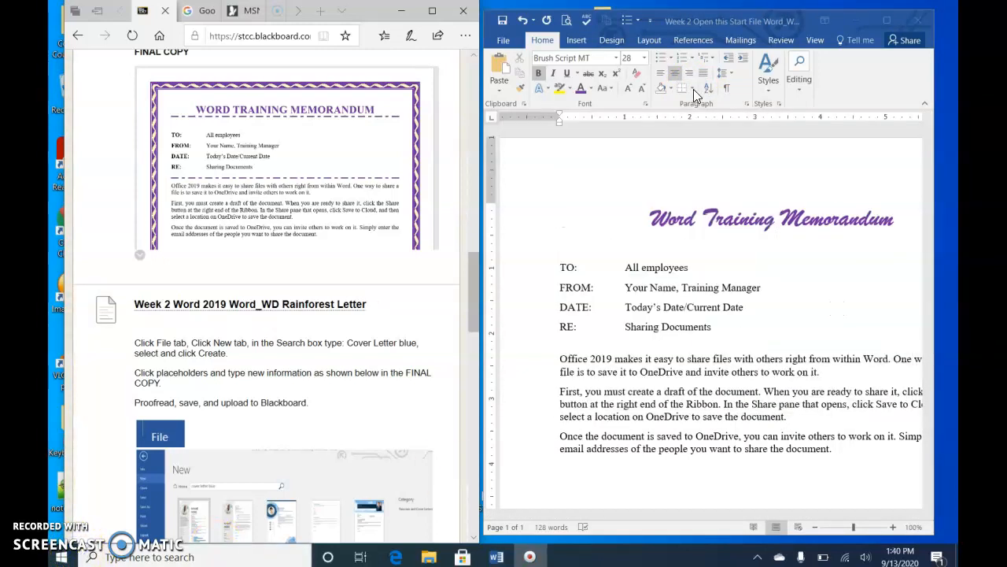
pyautogui.click(694, 90)
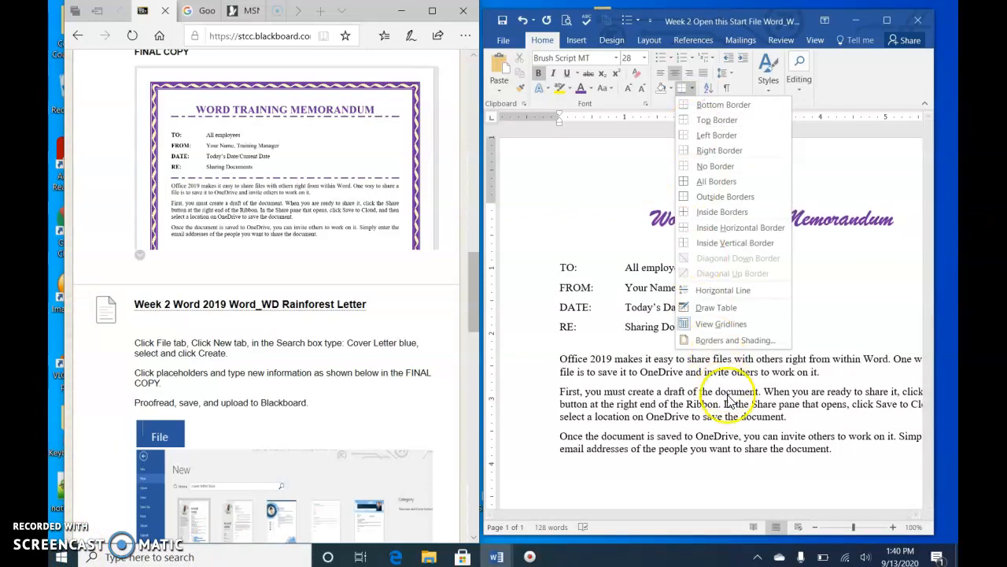
pyautogui.click(732, 339)
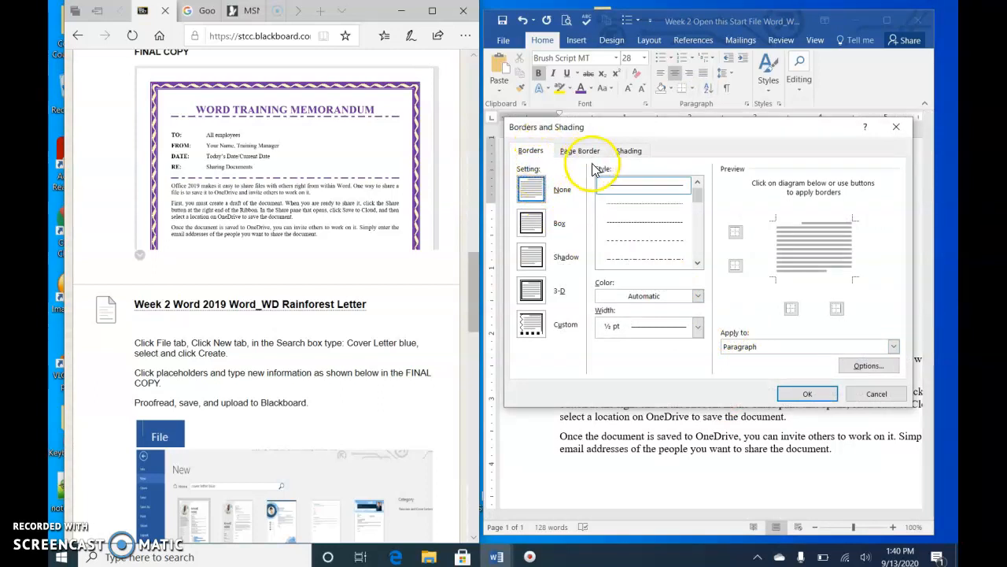
pyautogui.click(532, 226)
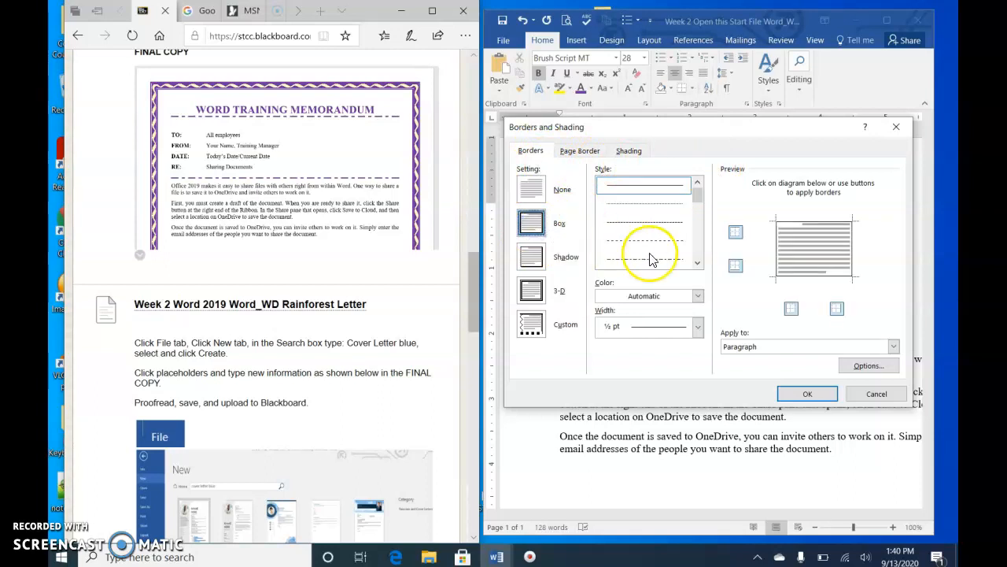
pyautogui.click(698, 263)
pyautogui.click(699, 263)
pyautogui.click(699, 263)
pyautogui.click(699, 263)
pyautogui.click(669, 243)
pyautogui.click(697, 263)
pyautogui.click(697, 262)
pyautogui.click(697, 263)
pyautogui.click(676, 260)
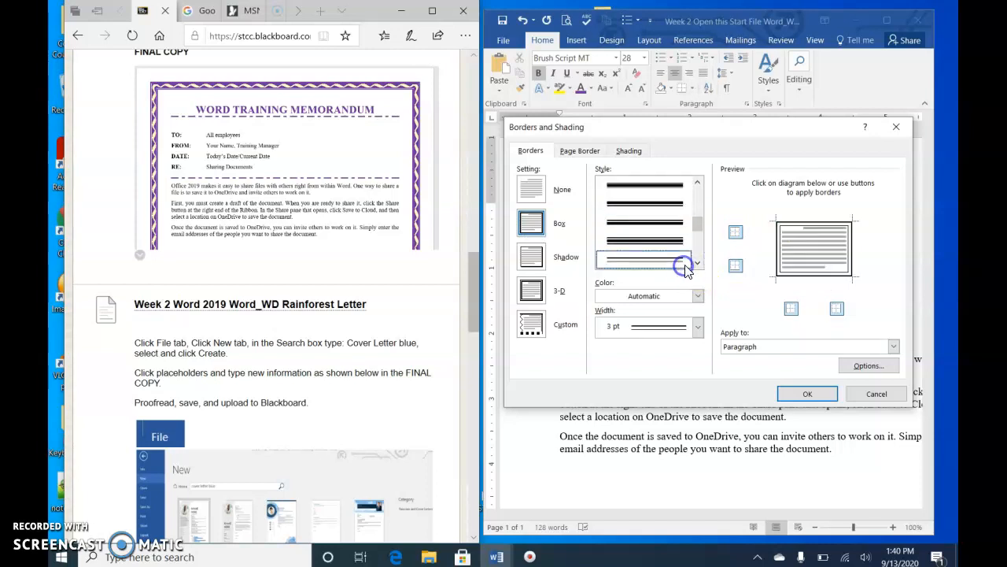
# Set the heading border color to purple and its width to 3 pt
pyautogui.click(699, 297)
pyautogui.click(699, 296)
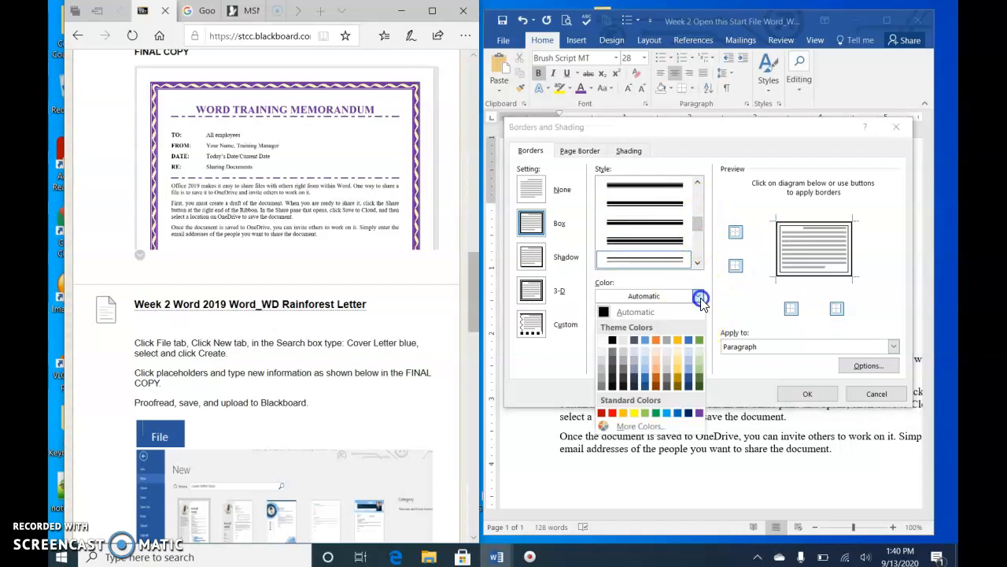
pyautogui.click(699, 413)
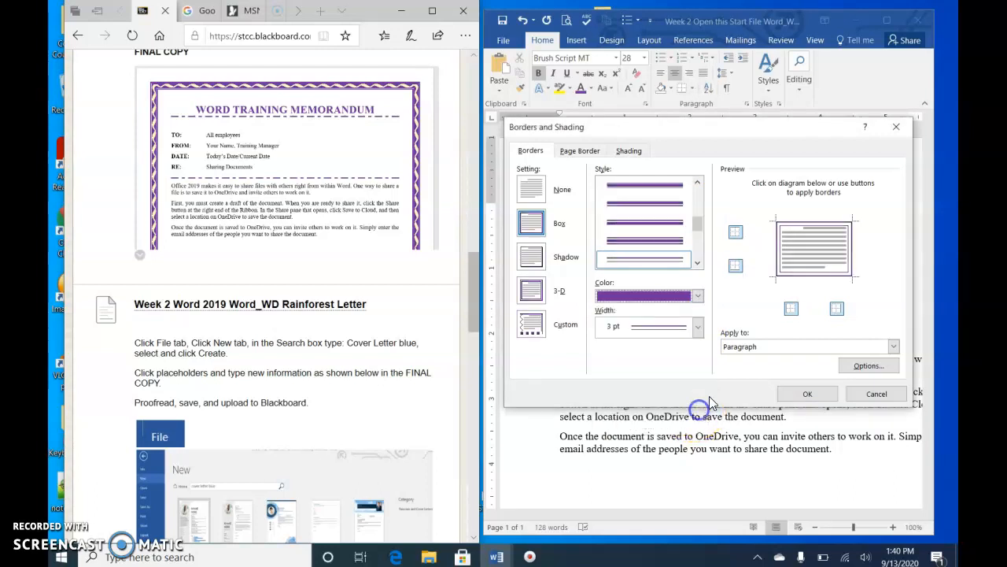
pyautogui.click(698, 326)
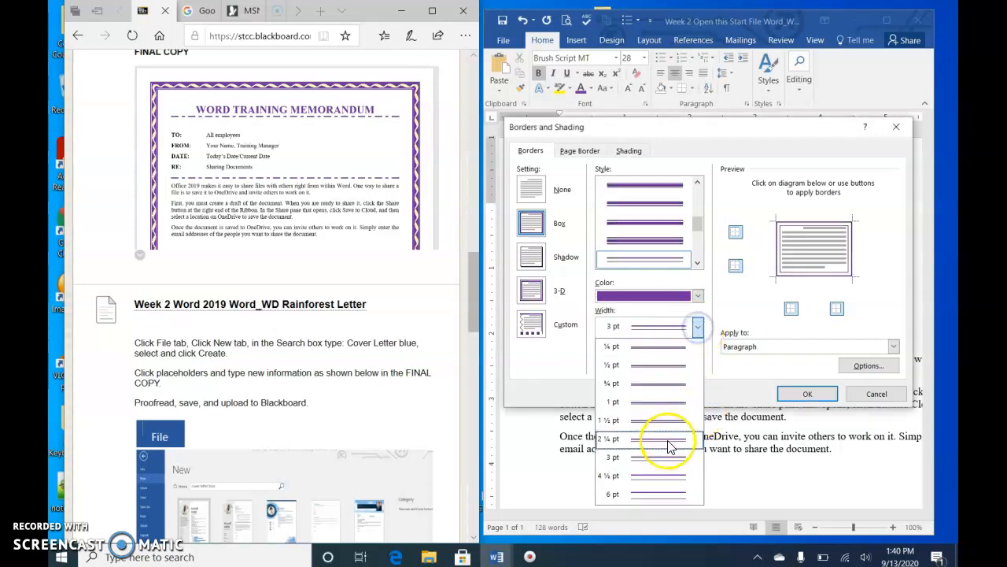
pyautogui.click(669, 494)
pyautogui.click(668, 223)
pyautogui.click(698, 326)
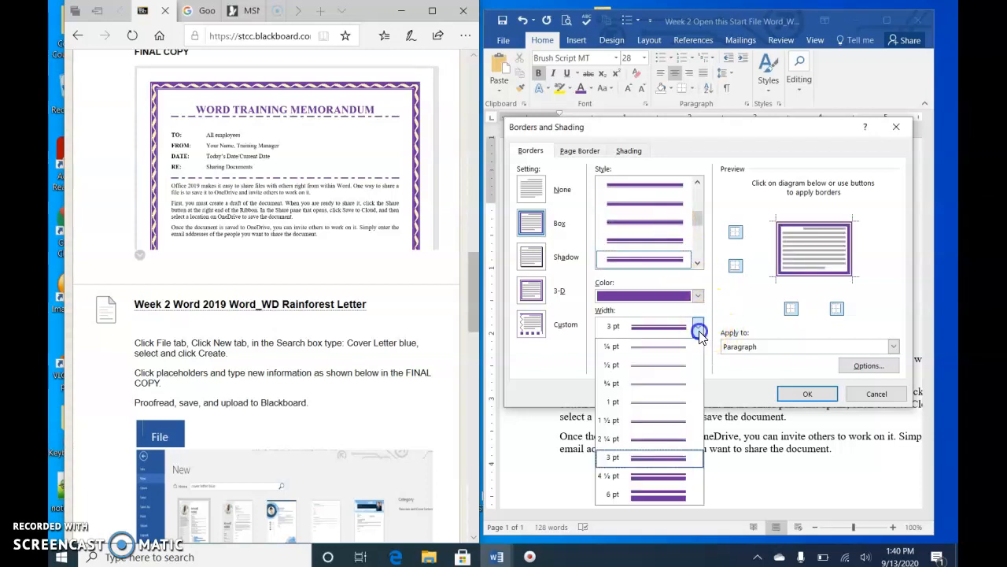
pyautogui.click(670, 460)
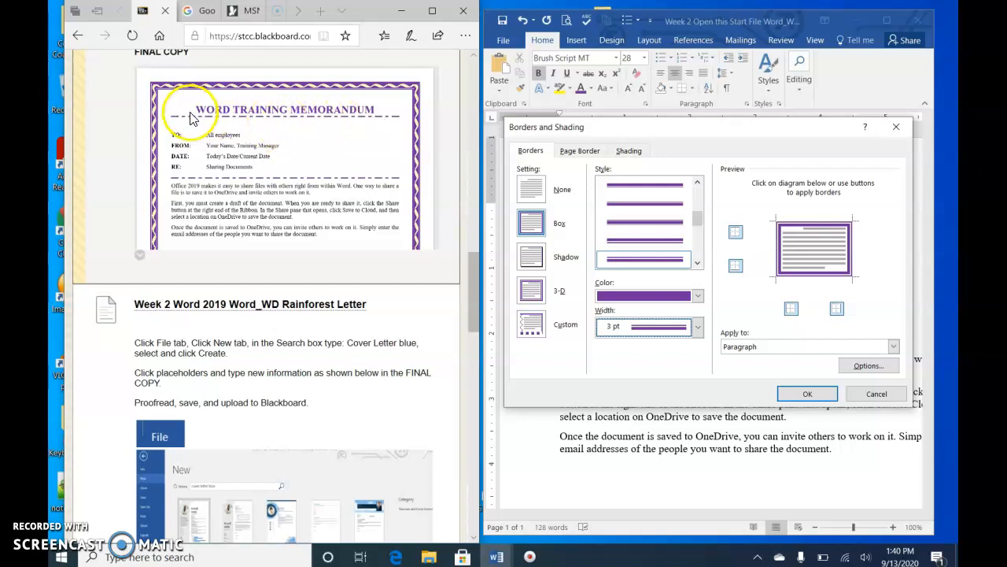
# Keep only the bottom border in the preview and apply the border to the heading
pyautogui.click(812, 226)
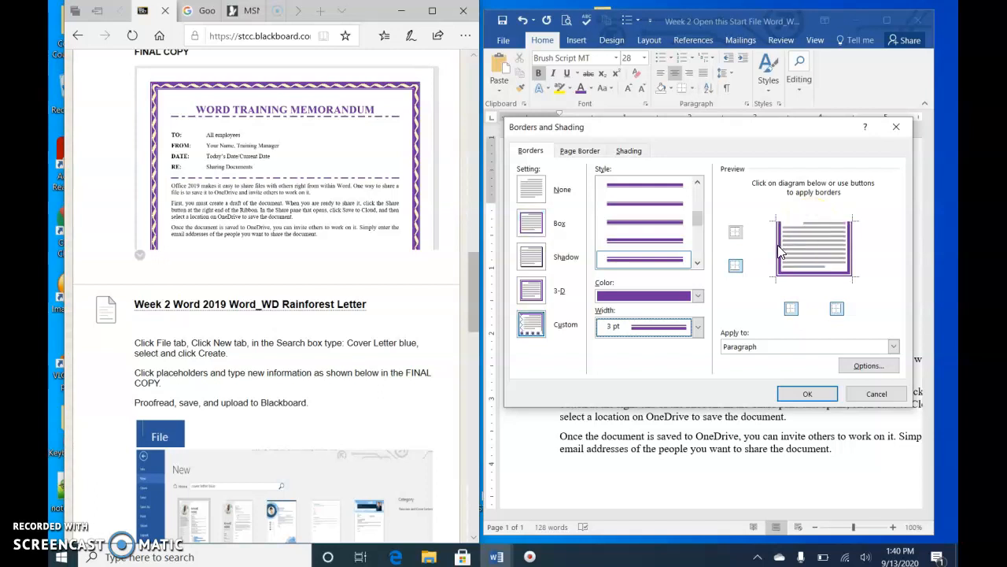
pyautogui.click(850, 246)
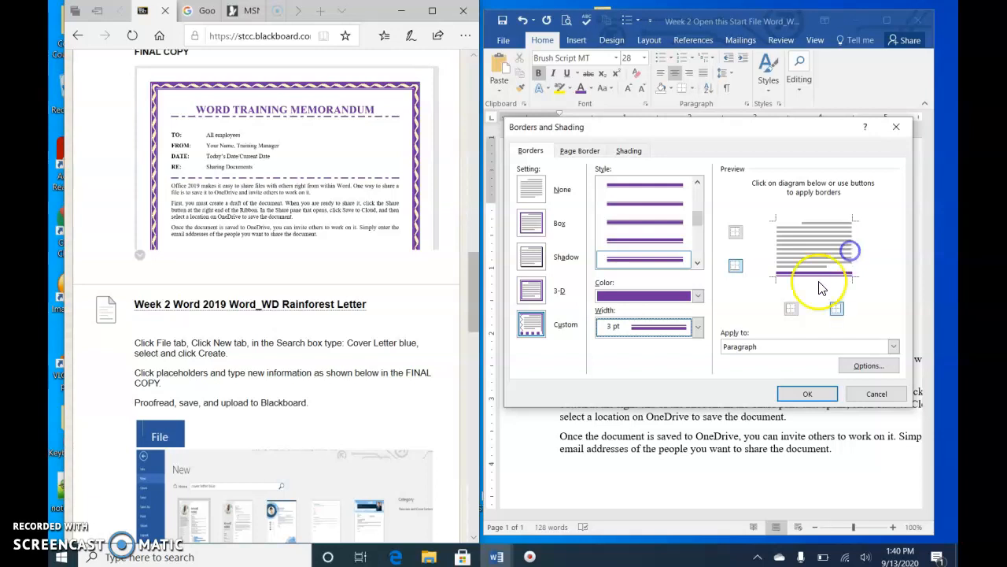
pyautogui.click(808, 394)
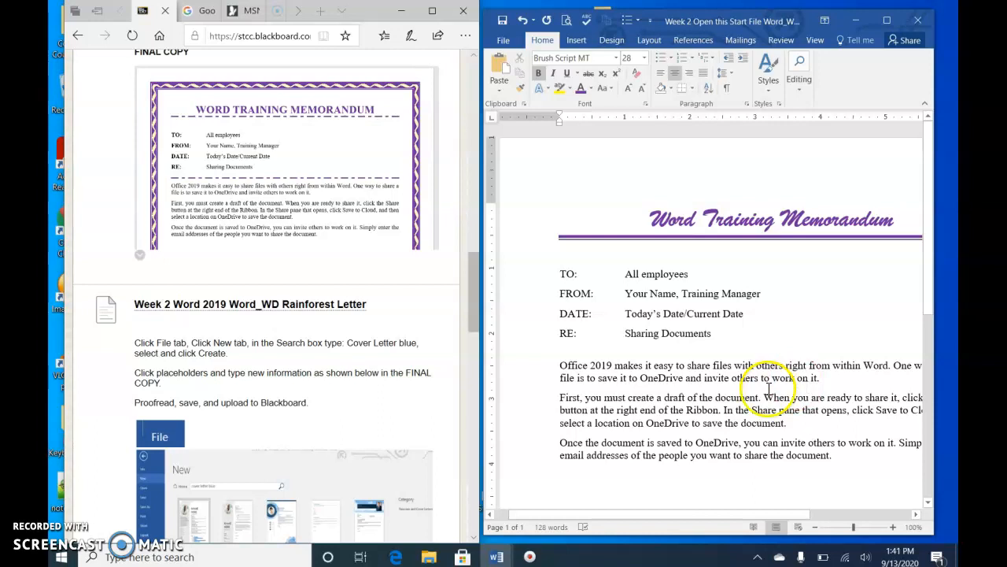
# Add the same purple double bottom border to the blank line below the RE line
pyautogui.scroll(-1, 787, 385)
pyautogui.click(443, 252)
pyautogui.click(590, 313)
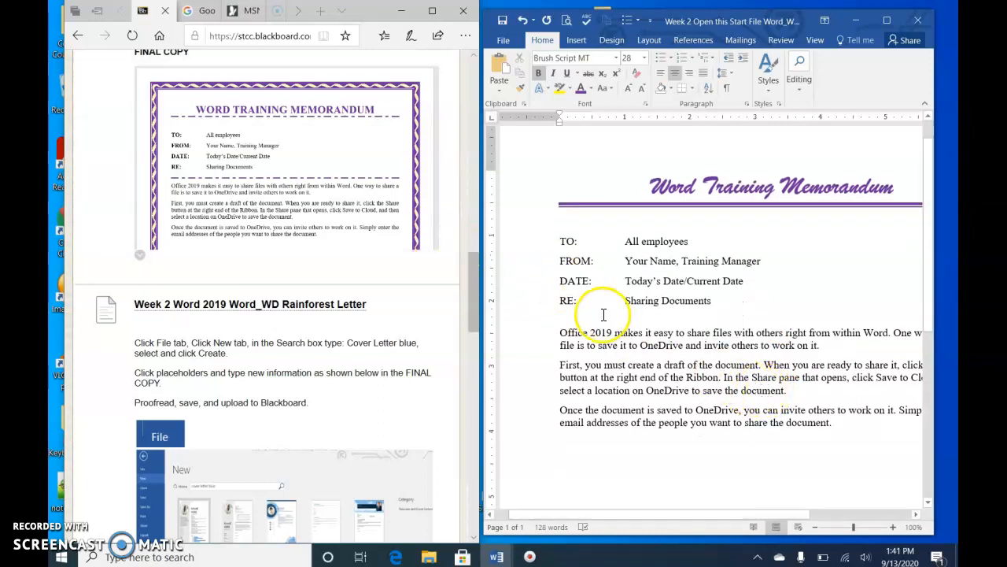
pyautogui.click(591, 311)
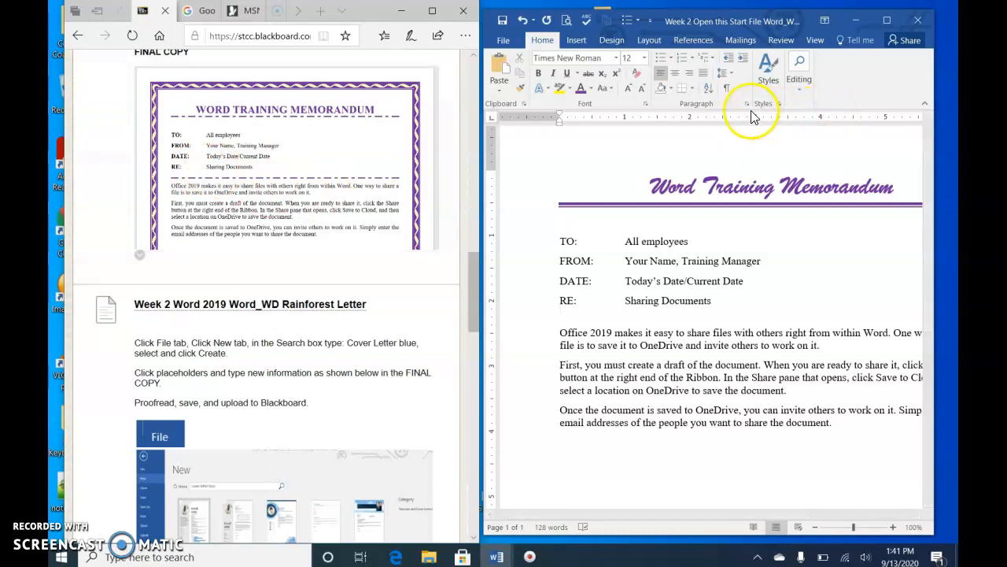
pyautogui.click(683, 91)
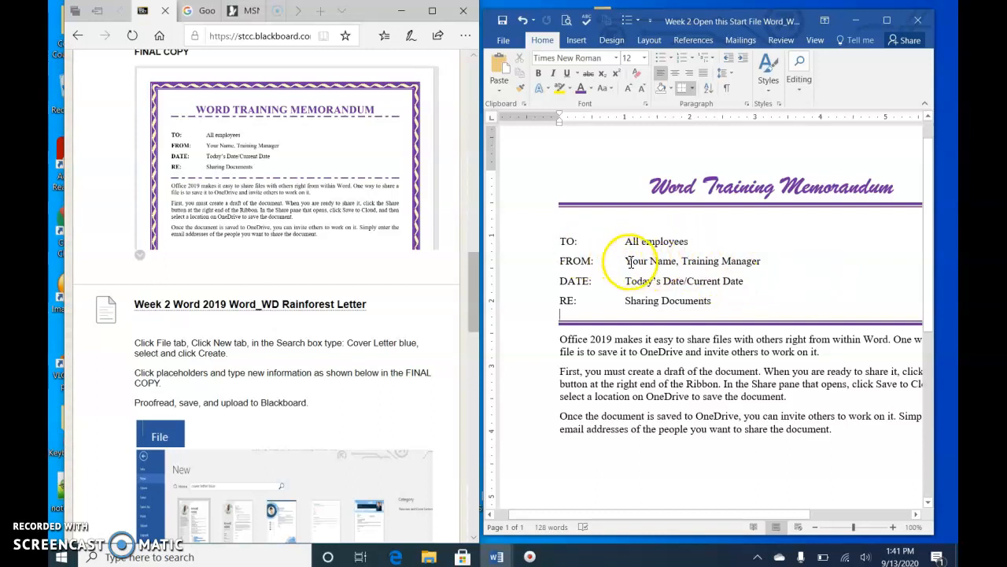
# Replace the Your Name placeholder with the manager's full name
pyautogui.click(678, 261)
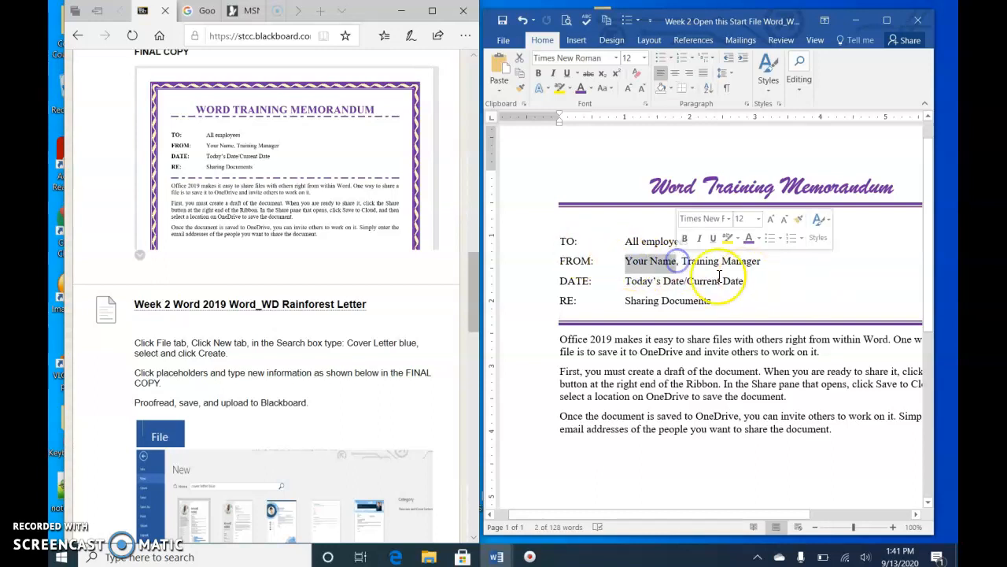
pyautogui.write('Renee Tetrault')
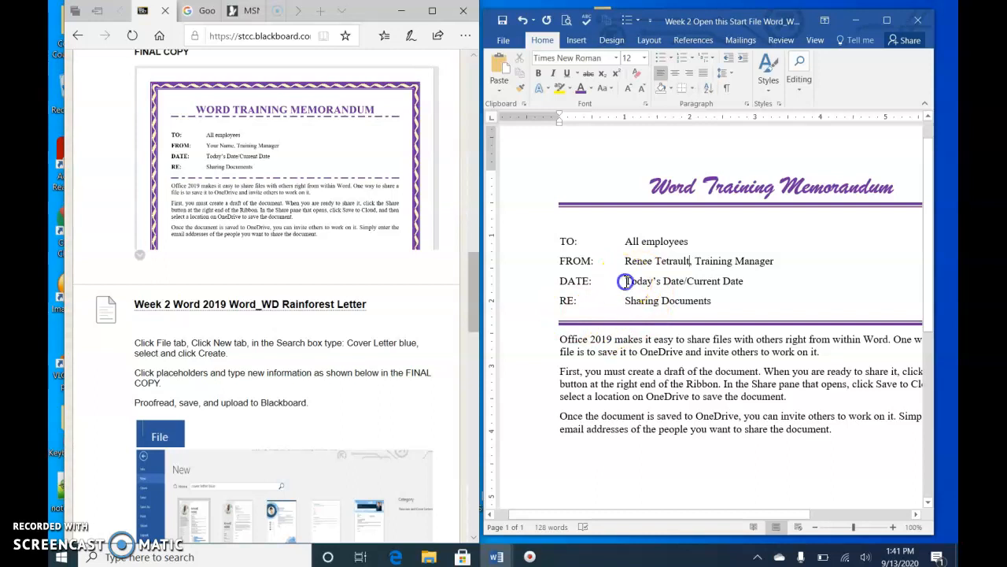
# Replace the date placeholder with the current date in the September 13, 2020 format
pyautogui.moveTo(668, 288); pyautogui.dragTo(740, 282)
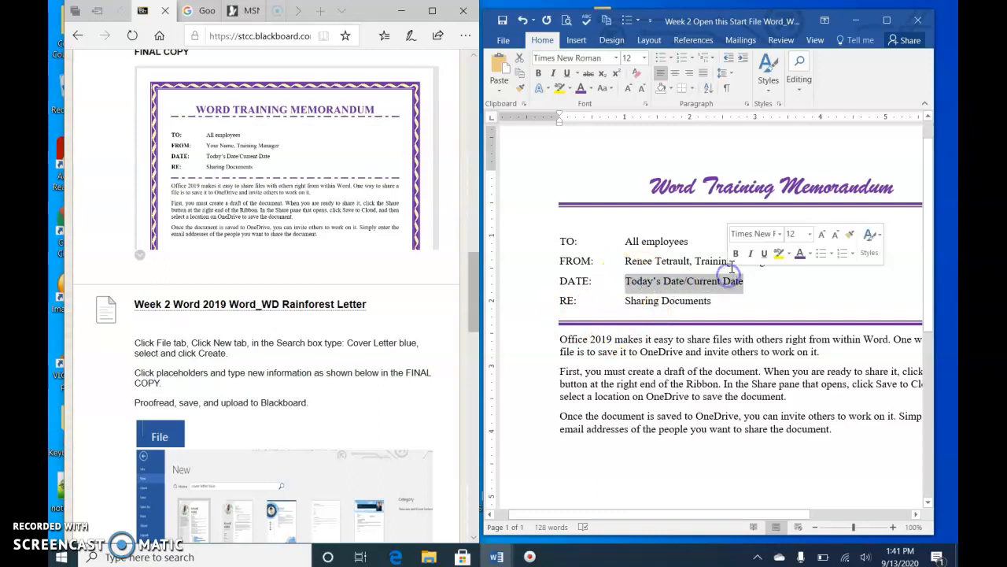
pyautogui.click(577, 40)
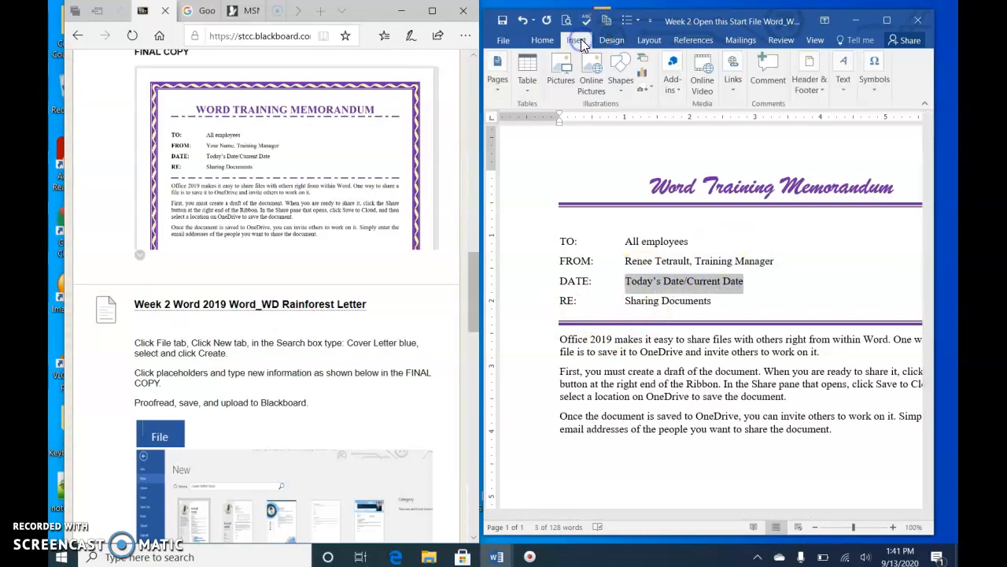
pyautogui.click(845, 82)
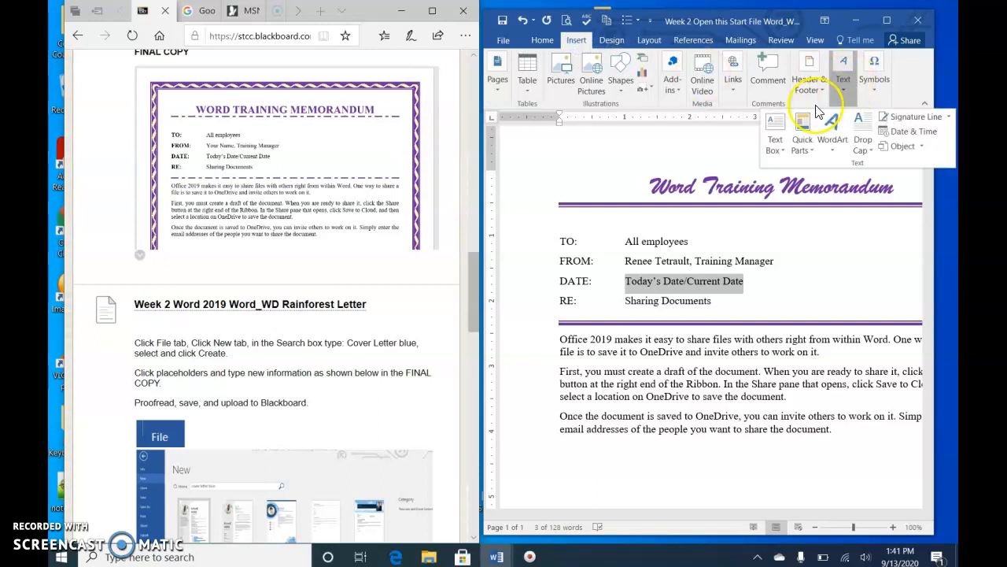
pyautogui.click(893, 134)
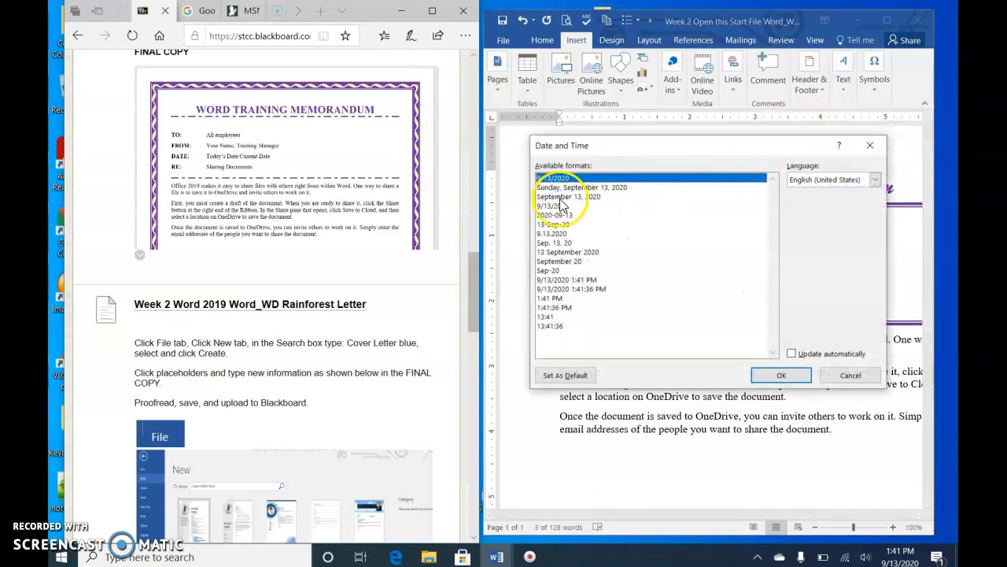
pyautogui.click(561, 196)
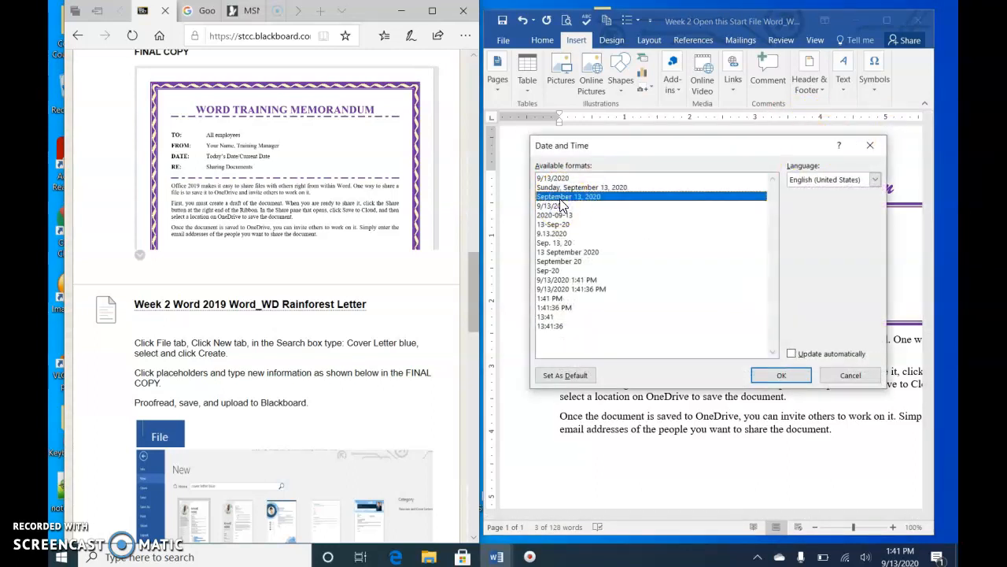
pyautogui.click(787, 375)
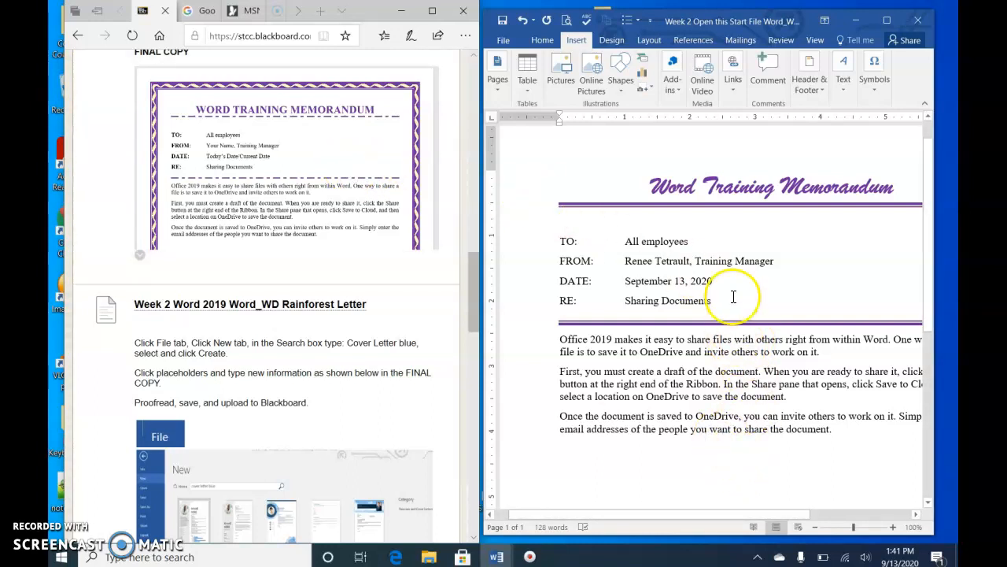
# Zoom the document view to show one full page
pyautogui.click(814, 40)
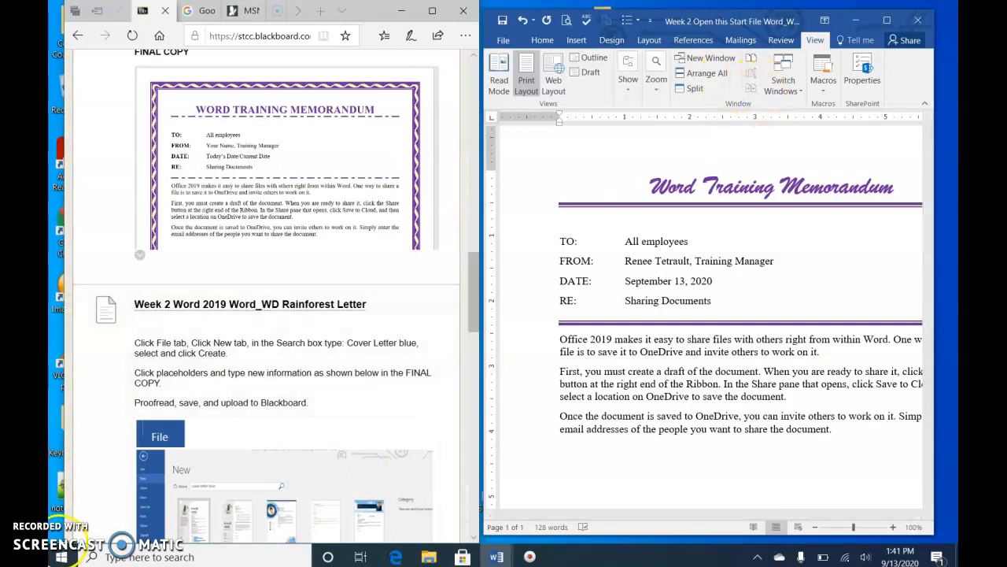
pyautogui.click(60, 537)
pyautogui.click(814, 40)
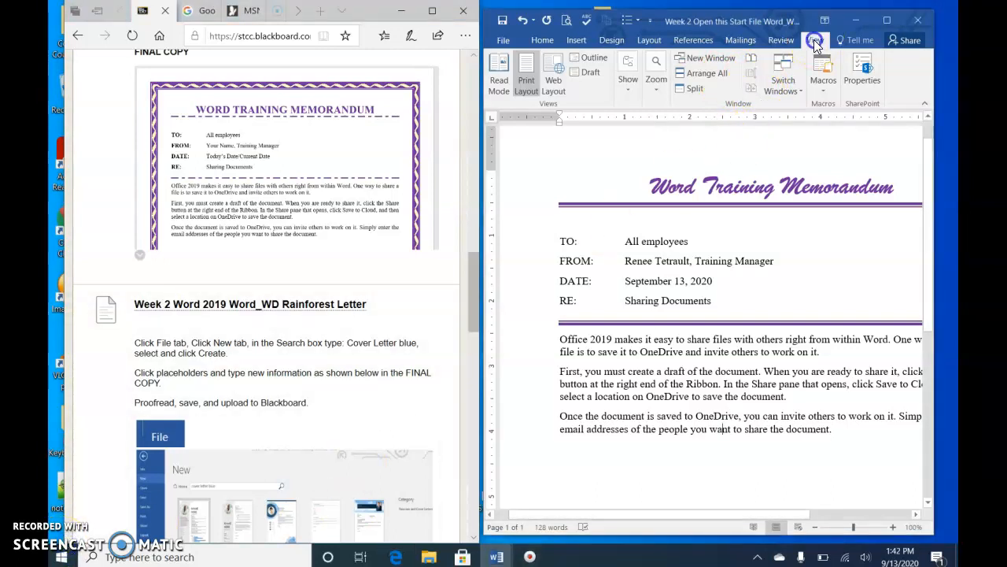
pyautogui.click(657, 93)
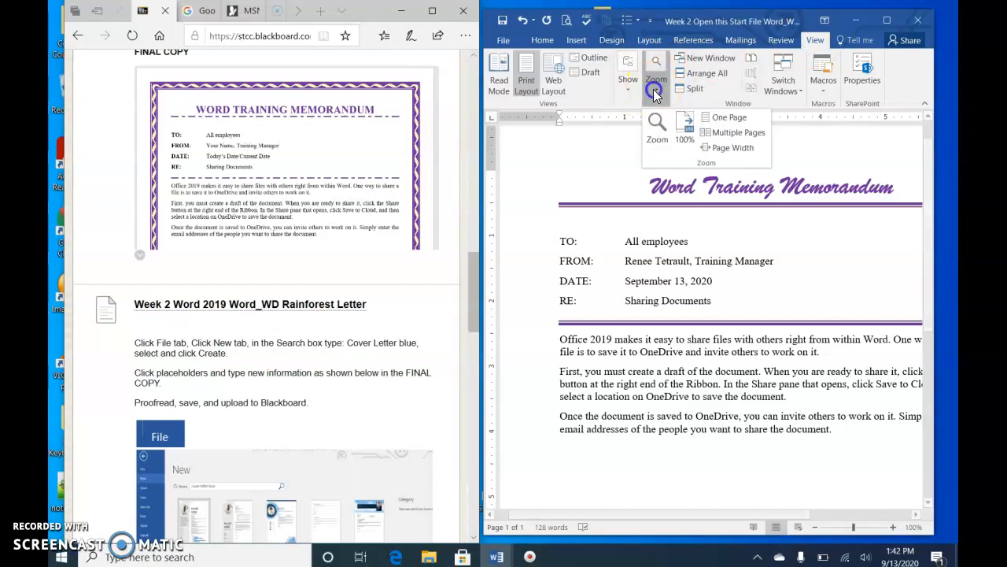
pyautogui.click(724, 119)
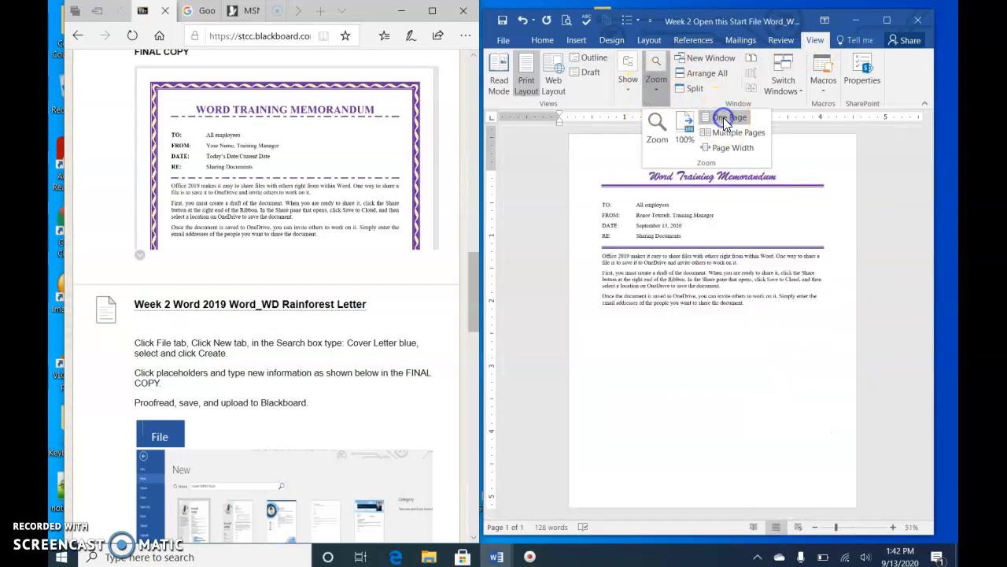
pyautogui.click(713, 391)
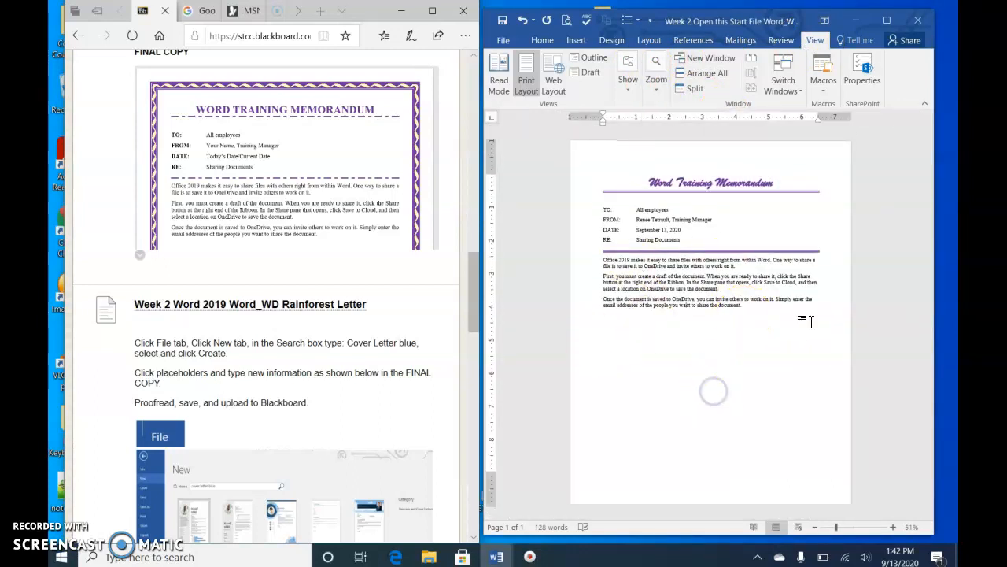
# Open the Page Border options and scroll through the available border line styles
pyautogui.click(612, 41)
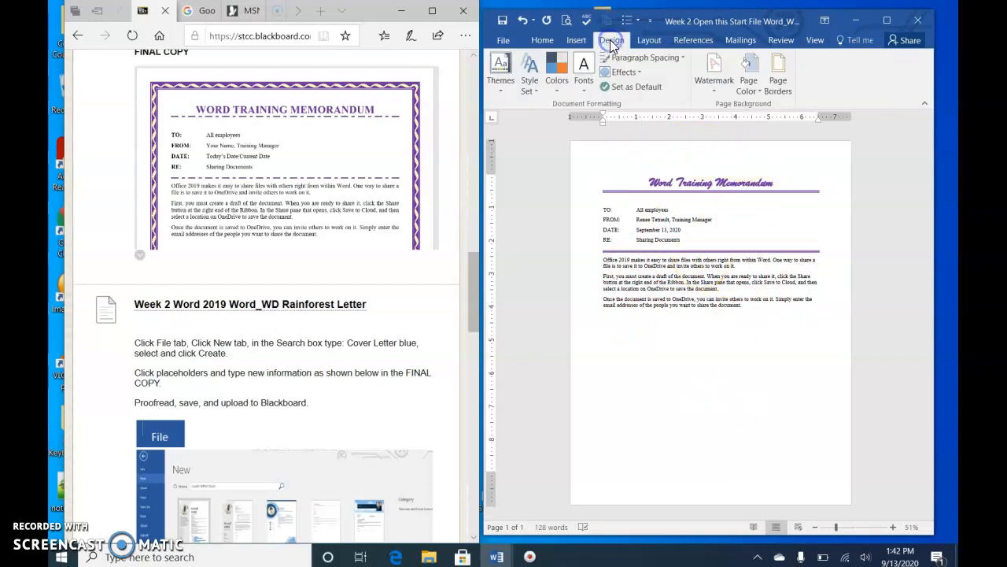
pyautogui.click(771, 83)
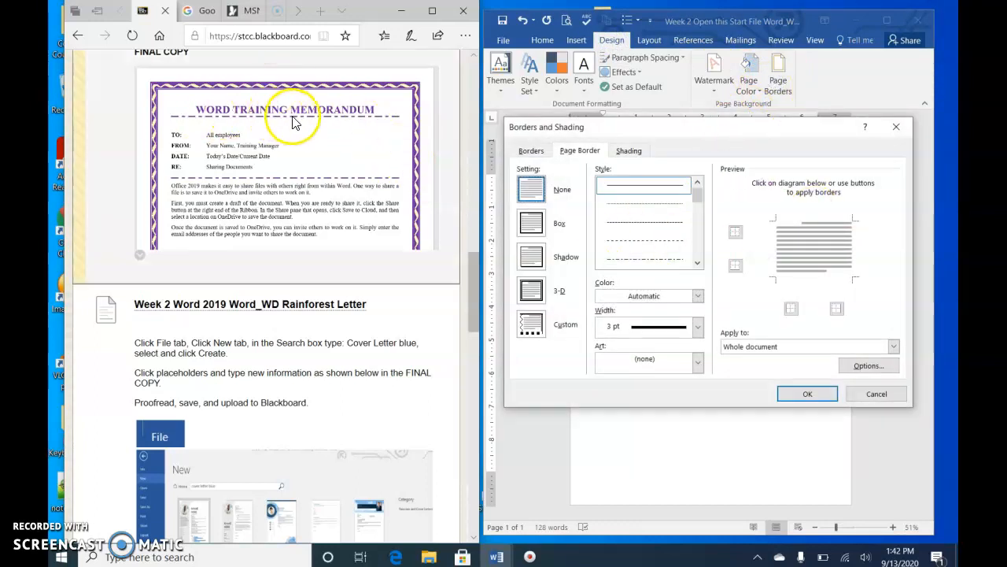
pyautogui.click(530, 151)
pyautogui.click(568, 154)
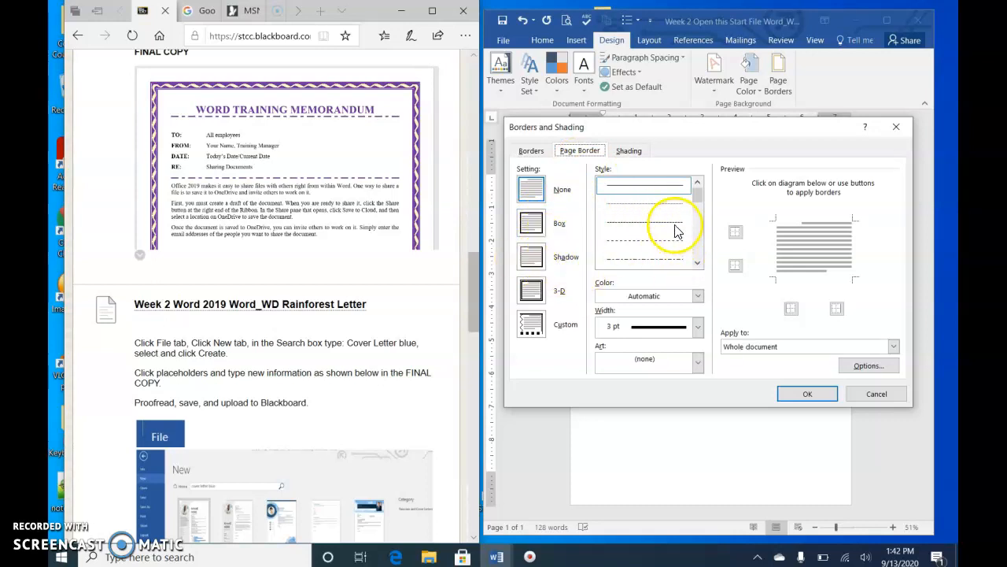
pyautogui.click(698, 263)
pyautogui.click(698, 262)
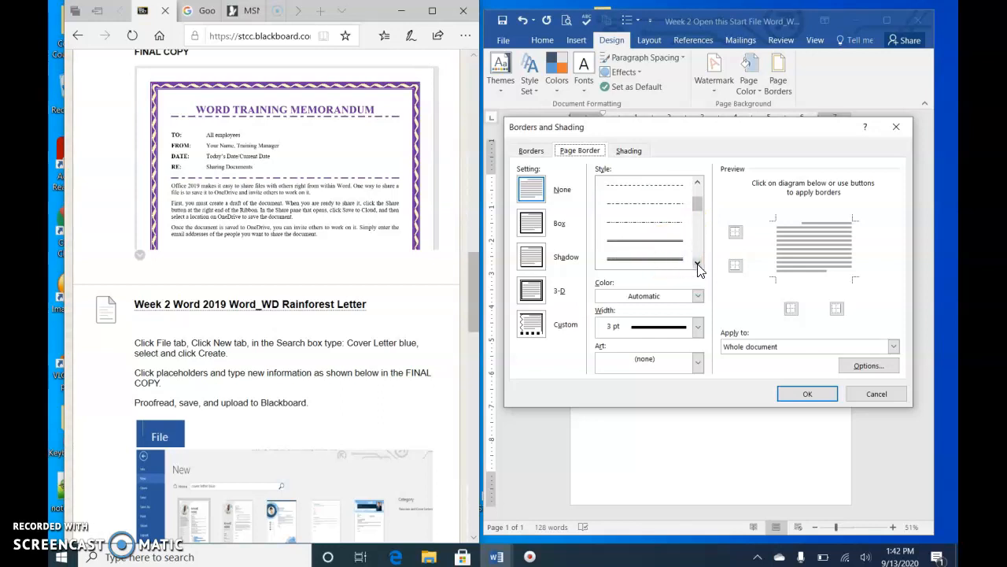
pyautogui.click(698, 263)
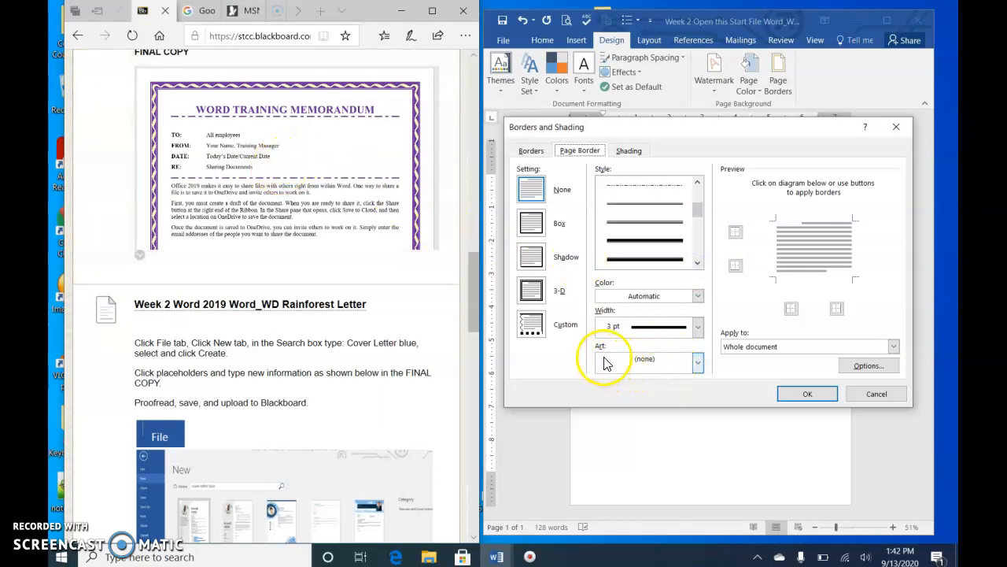
# Try several art borders from the Art list for the page border
pyautogui.click(698, 364)
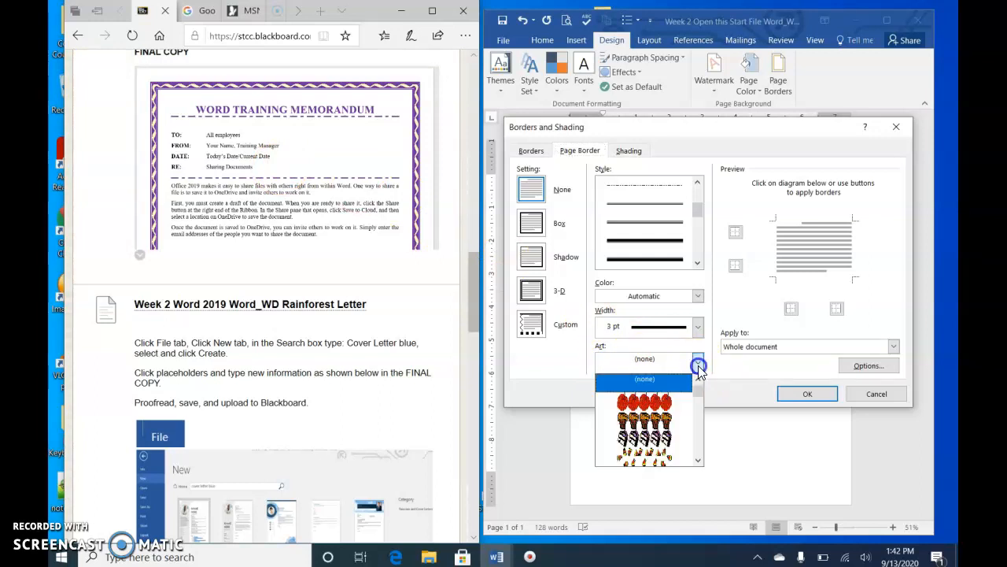
pyautogui.click(673, 446)
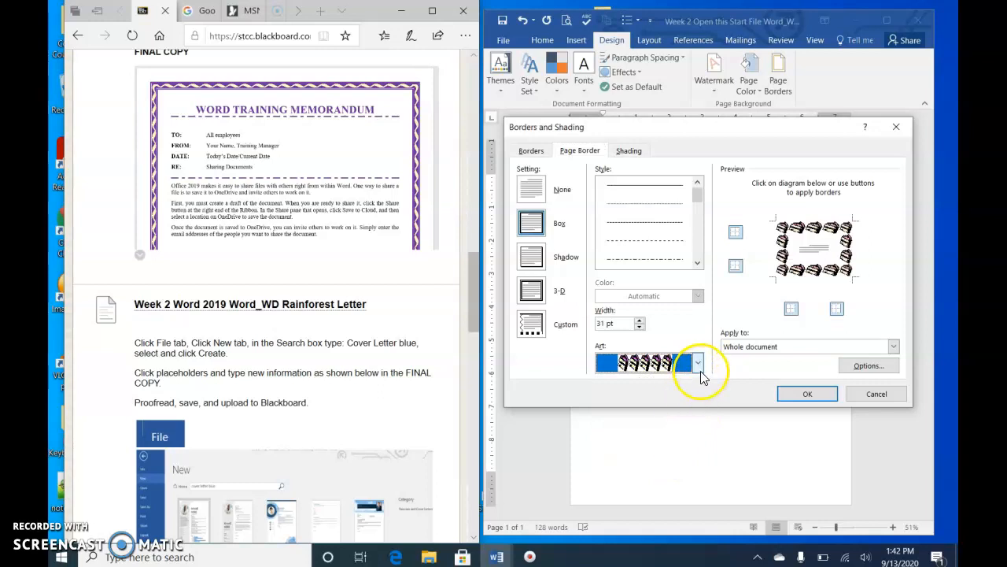
pyautogui.click(698, 363)
pyautogui.click(644, 462)
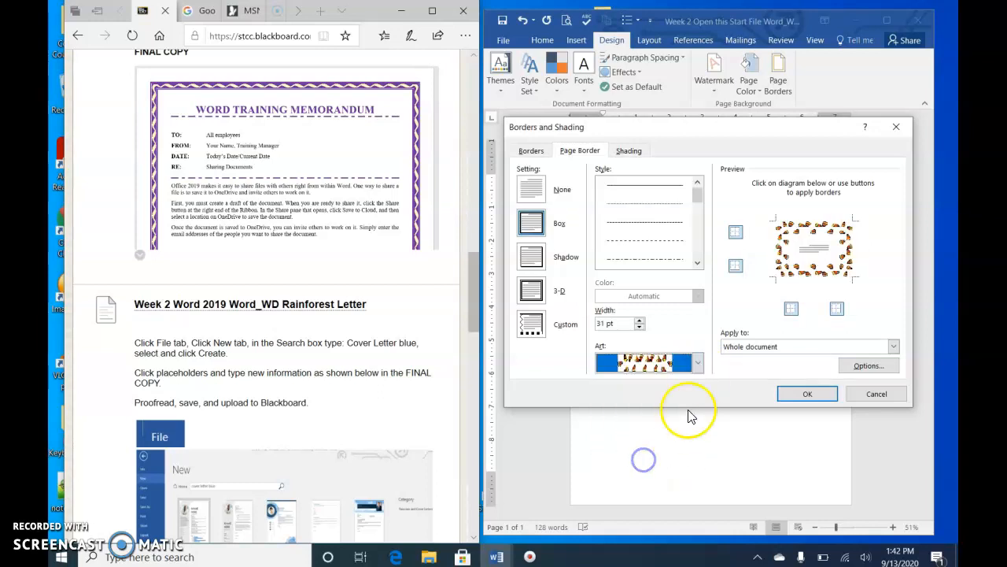
pyautogui.click(698, 363)
pyautogui.click(697, 461)
pyautogui.click(697, 462)
pyautogui.click(697, 462)
pyautogui.click(698, 462)
pyautogui.click(698, 462)
pyautogui.click(698, 462)
pyautogui.click(698, 462)
pyautogui.click(698, 462)
pyautogui.click(698, 462)
pyautogui.click(697, 462)
pyautogui.click(697, 461)
pyautogui.click(697, 461)
pyautogui.click(697, 461)
pyautogui.click(657, 437)
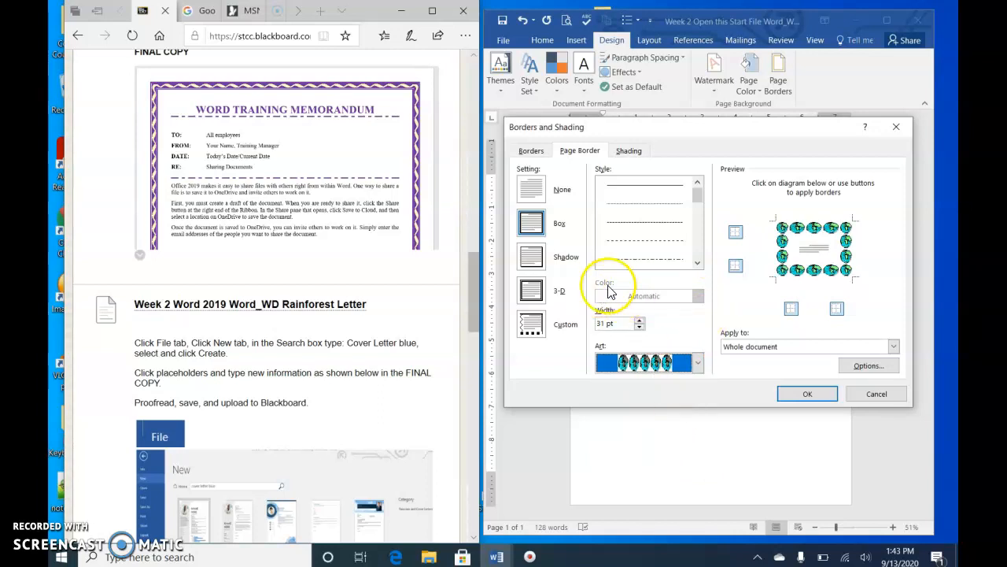
# Browse further down the Art list and pick a different art border
pyautogui.click(698, 363)
pyautogui.click(698, 460)
pyautogui.click(698, 460)
pyautogui.click(698, 460)
pyautogui.click(698, 460)
pyautogui.click(698, 460)
pyautogui.click(698, 460)
pyautogui.click(698, 462)
pyautogui.click(698, 462)
pyautogui.click(699, 461)
pyautogui.click(698, 462)
pyautogui.click(654, 419)
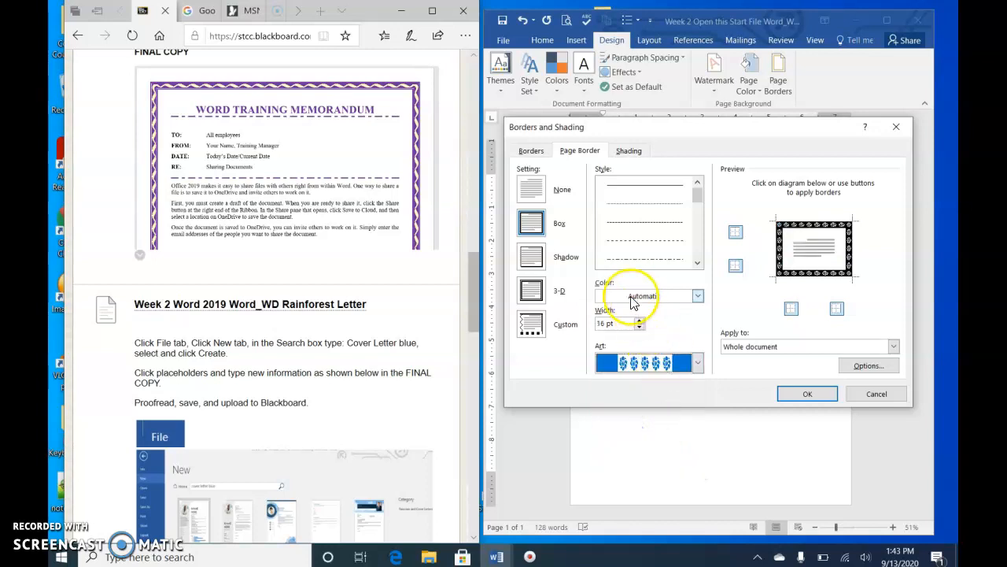
# Set the page border colour to blue and choose another art design
pyautogui.click(698, 296)
pyautogui.click(677, 412)
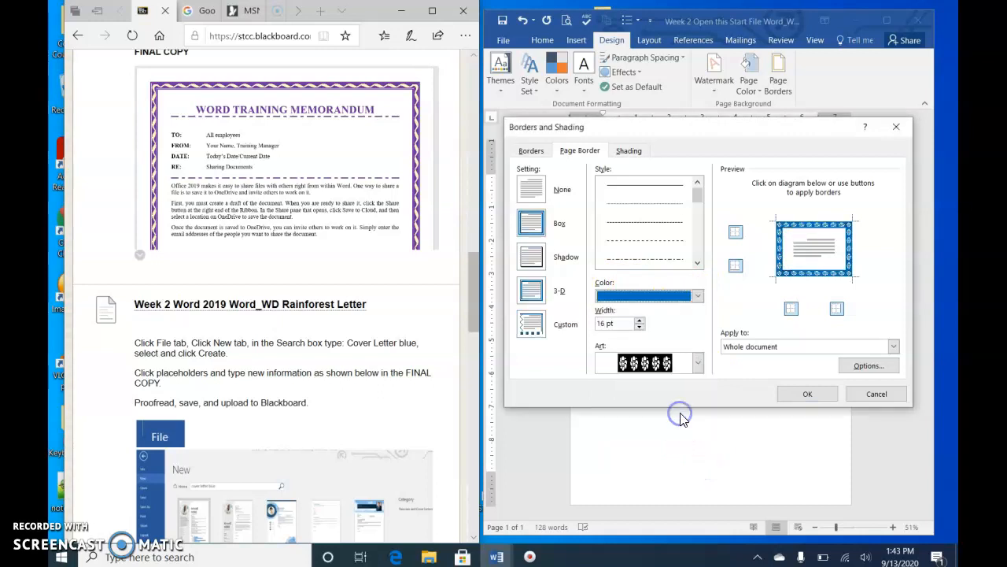
pyautogui.click(697, 362)
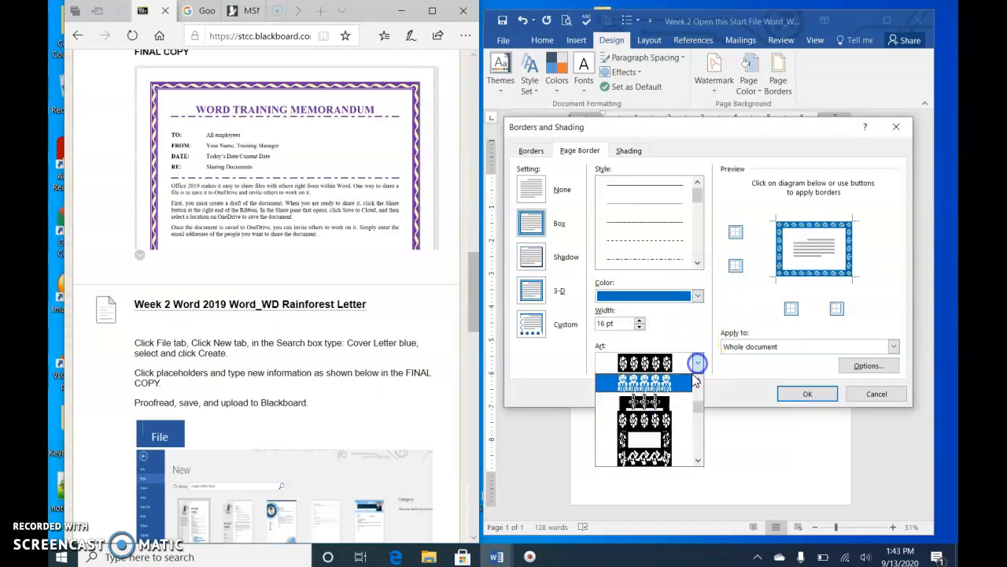
pyautogui.click(677, 457)
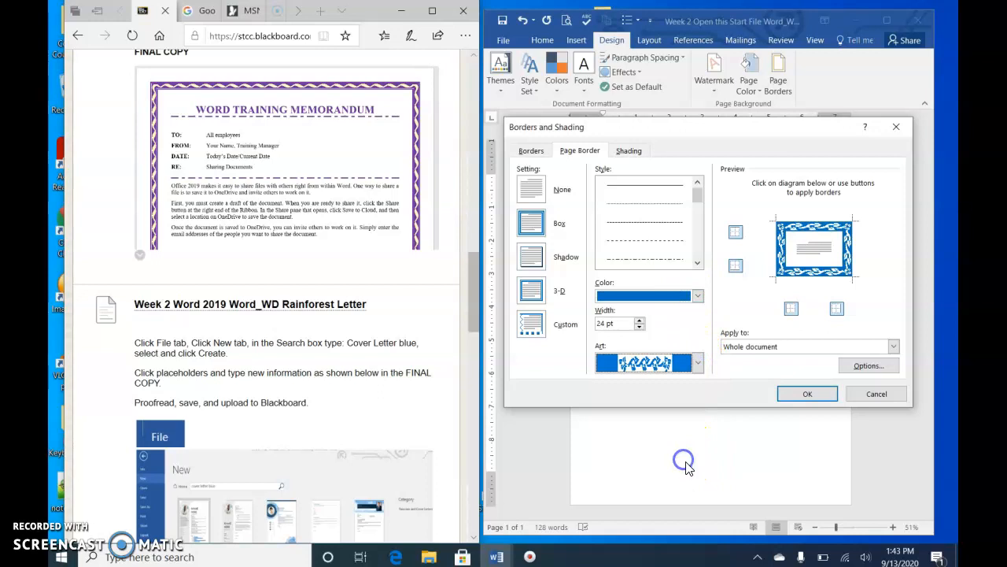
# Scroll far down the Art list and pick a pumpkin art border
pyautogui.click(697, 363)
pyautogui.click(697, 363)
pyautogui.click(697, 363)
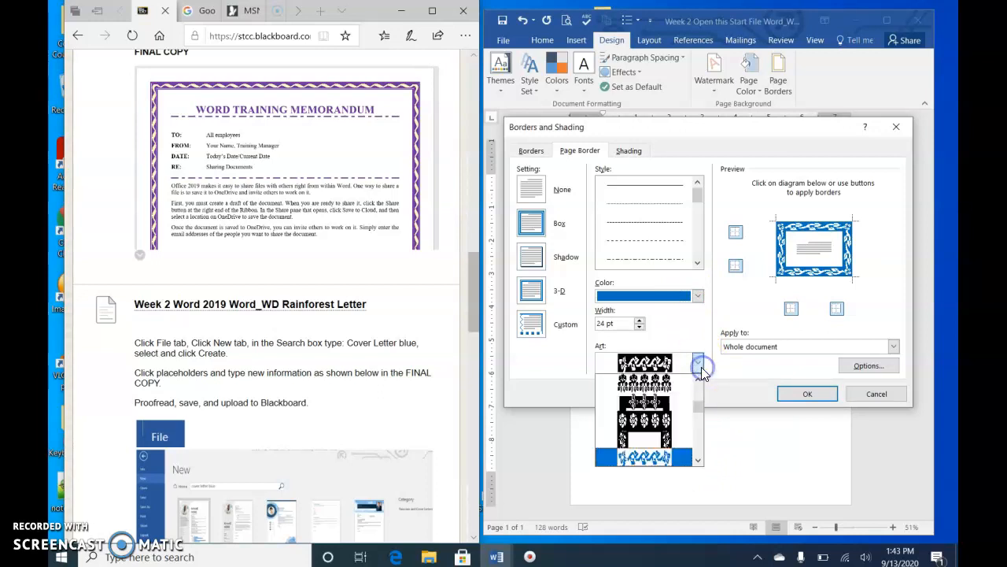
pyautogui.click(699, 460)
pyautogui.click(698, 461)
pyautogui.click(699, 460)
pyautogui.click(698, 460)
pyautogui.click(698, 460)
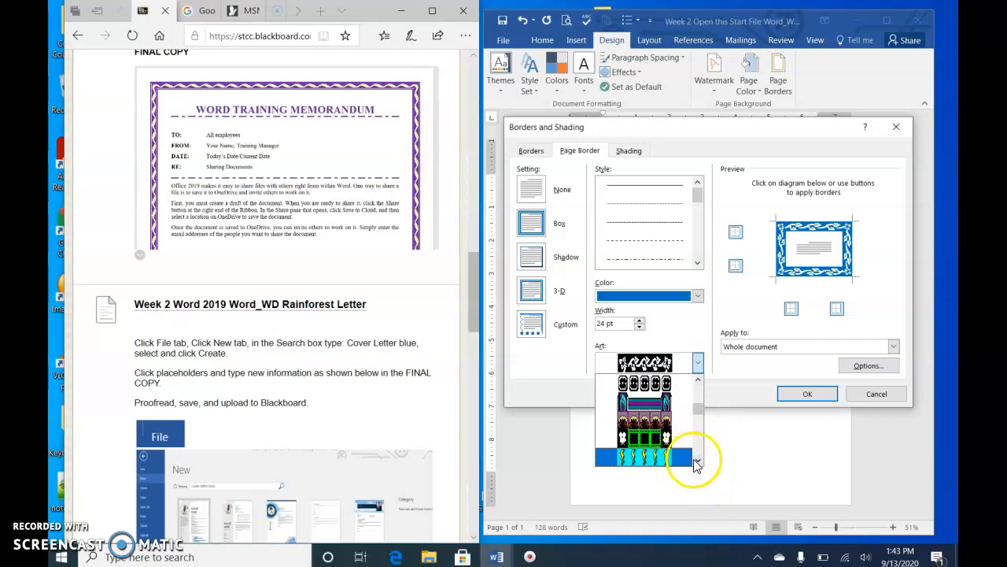
pyautogui.click(698, 460)
pyautogui.click(698, 460)
pyautogui.click(698, 461)
pyautogui.click(698, 460)
pyautogui.click(698, 461)
pyautogui.click(698, 460)
pyautogui.click(698, 461)
pyautogui.click(699, 460)
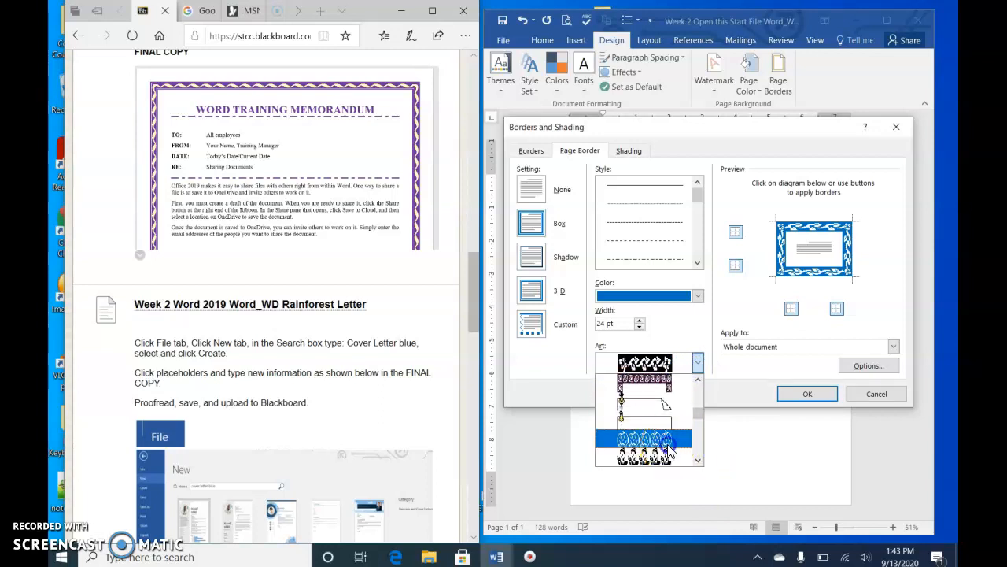
pyautogui.click(645, 444)
# Set the border colour to orange and choose a framed art border from the Art list
pyautogui.click(697, 296)
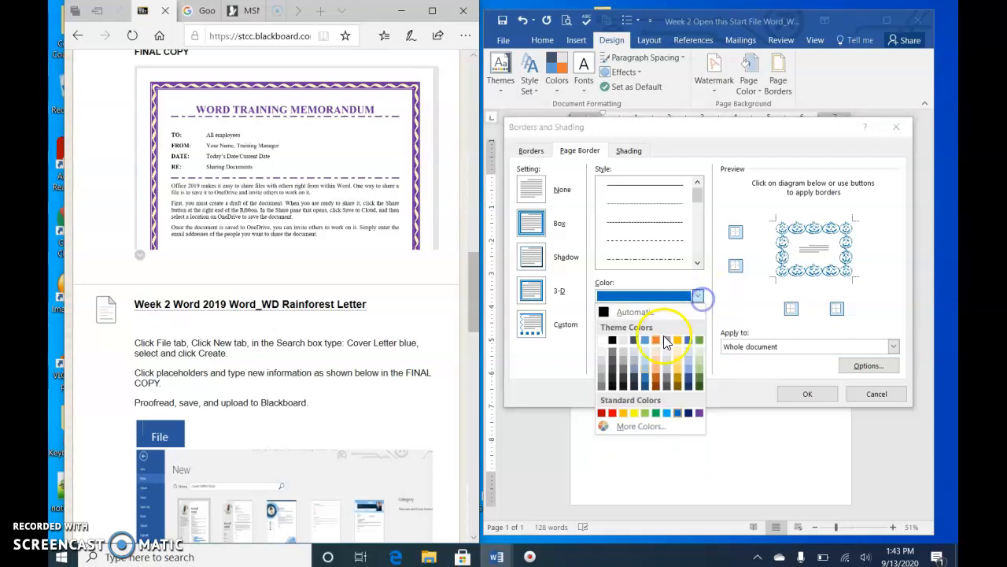
pyautogui.click(657, 341)
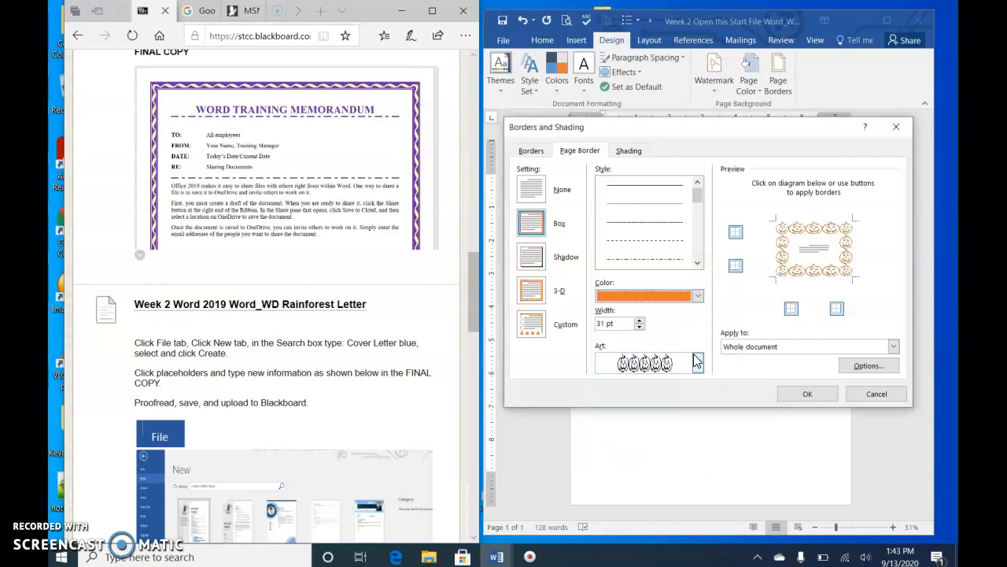
pyautogui.click(697, 364)
pyautogui.click(697, 461)
pyautogui.click(697, 460)
pyautogui.click(697, 461)
pyautogui.click(697, 461)
pyautogui.click(698, 460)
pyautogui.click(697, 460)
pyautogui.click(697, 460)
pyautogui.click(697, 460)
pyautogui.click(697, 460)
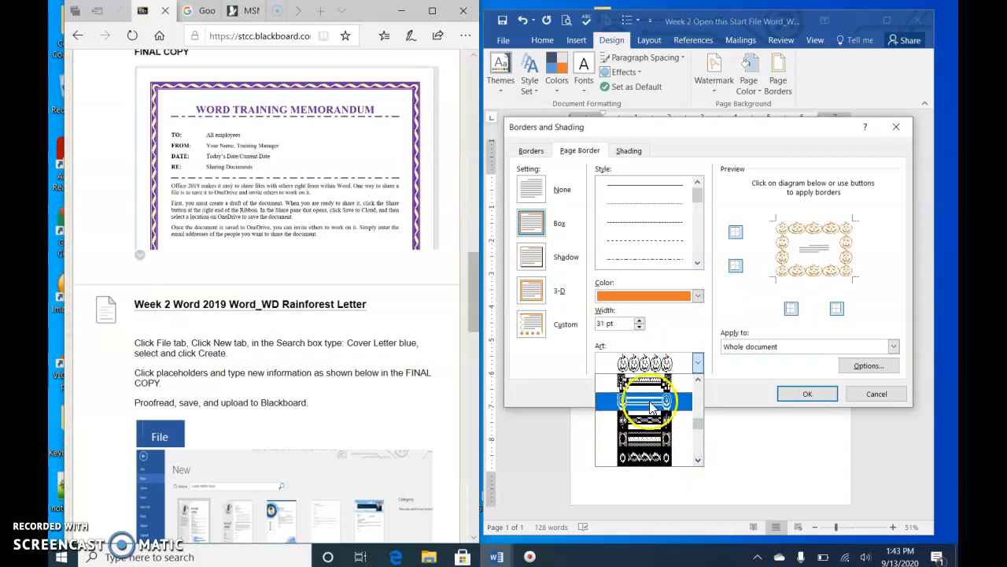
pyautogui.click(651, 403)
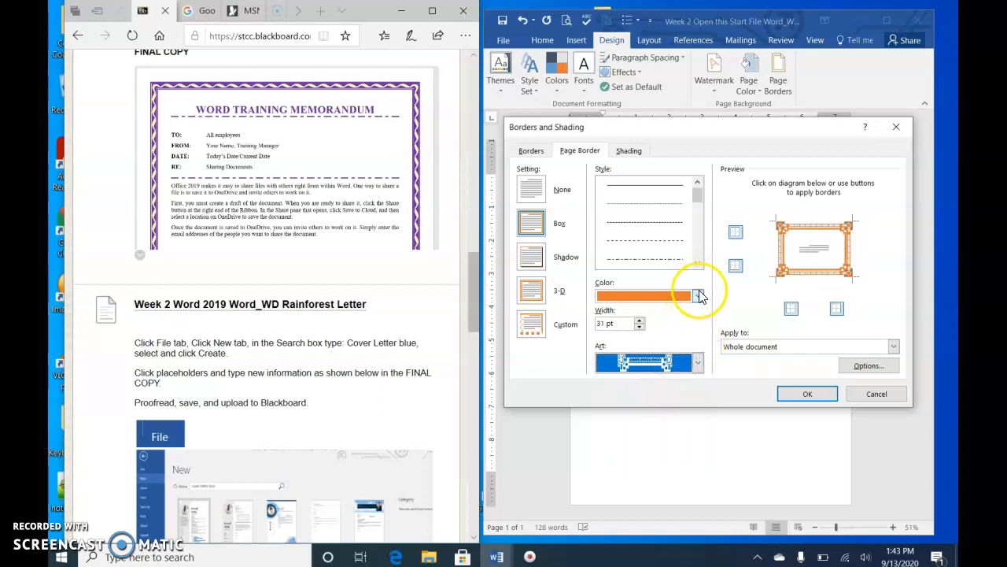
# Set the art page border colour to purple with a 31 pt width and apply it to the whole document
pyautogui.click(697, 295)
pyautogui.click(703, 414)
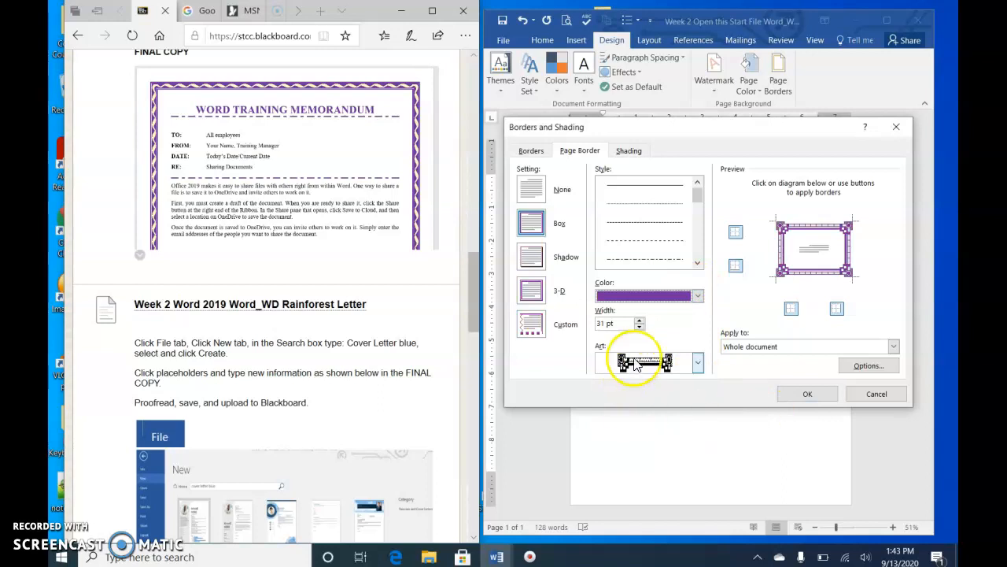
pyautogui.click(642, 329)
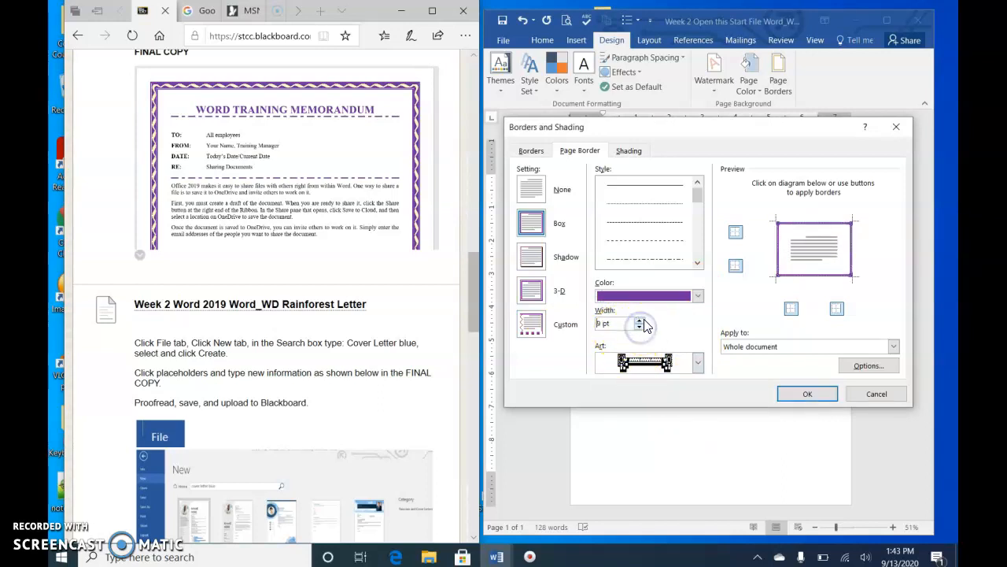
pyautogui.click(644, 323)
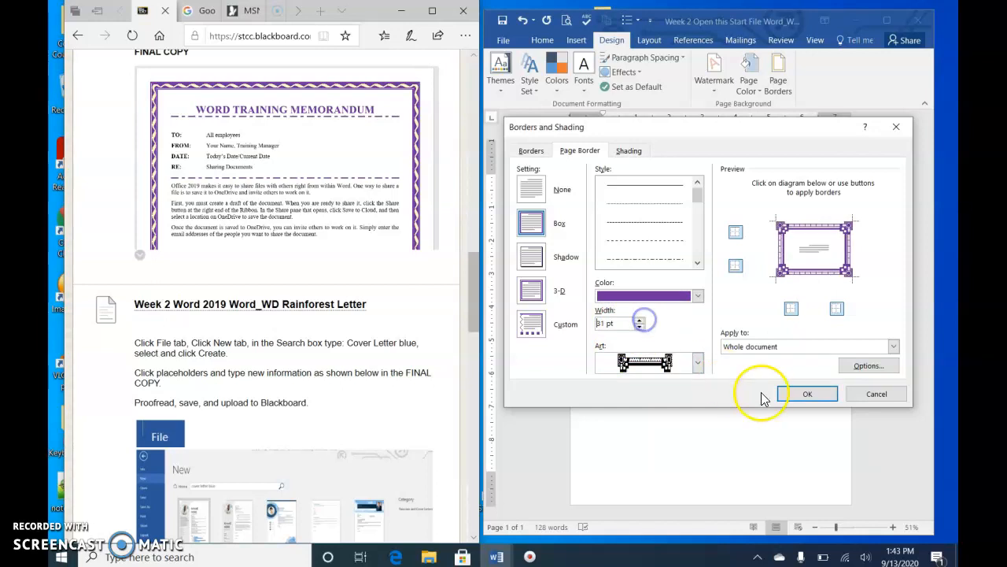
pyautogui.click(810, 394)
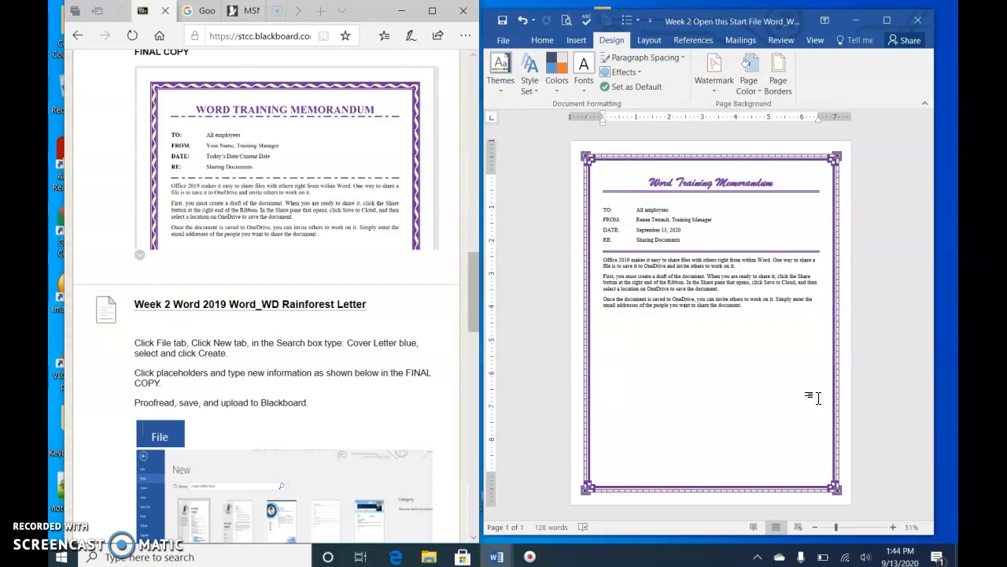
# Set the page colour to a light purple from the extended colour palette
pyautogui.click(743, 79)
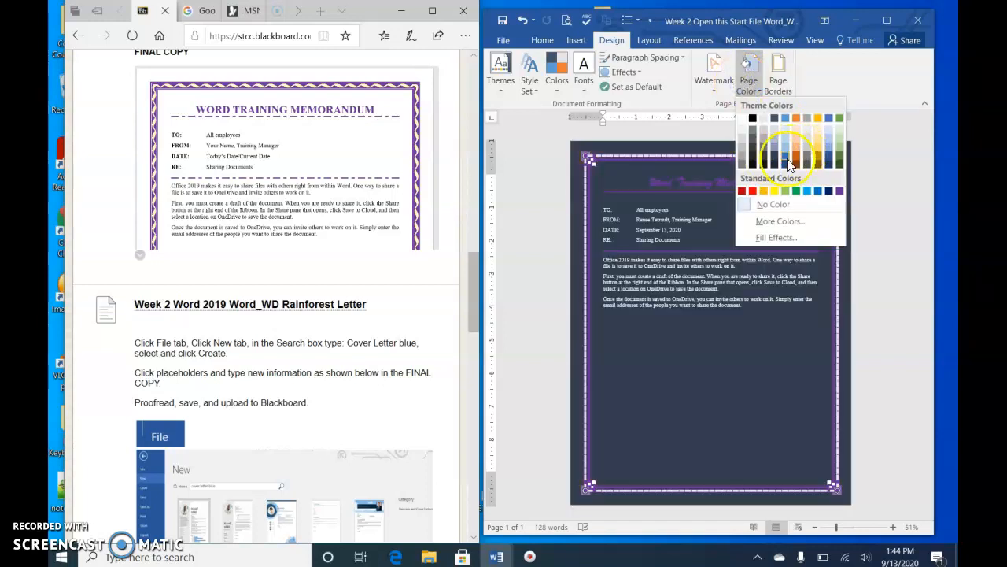
pyautogui.click(786, 222)
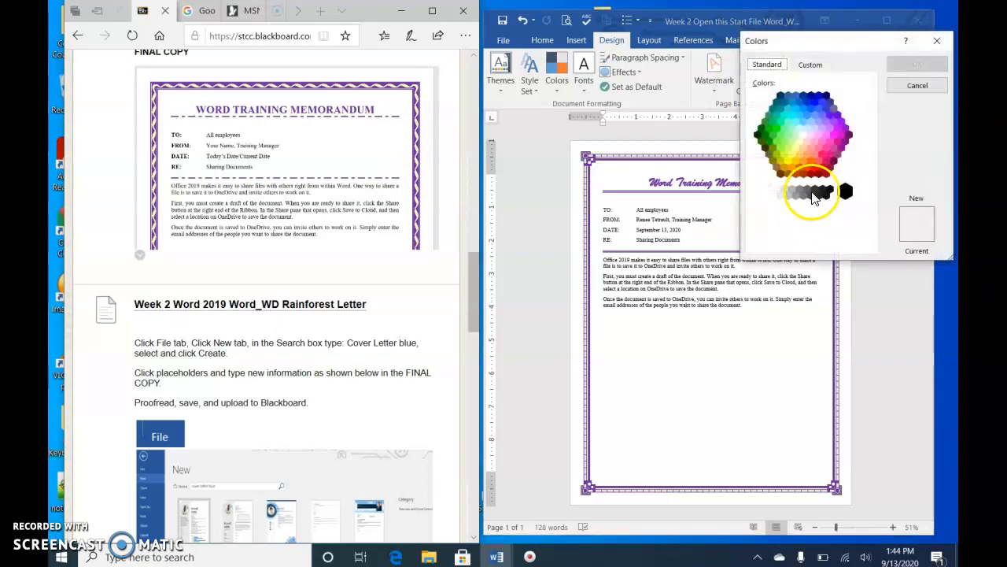
pyautogui.click(823, 129)
pyautogui.click(918, 65)
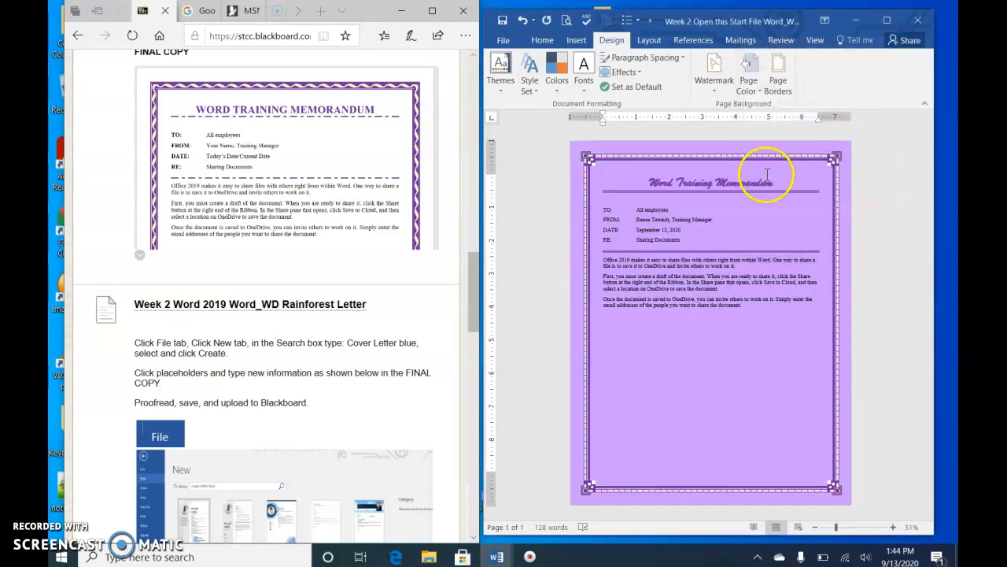
# Change the page colour to a paler pink-lavender shade from the extended colour palette
pyautogui.click(749, 79)
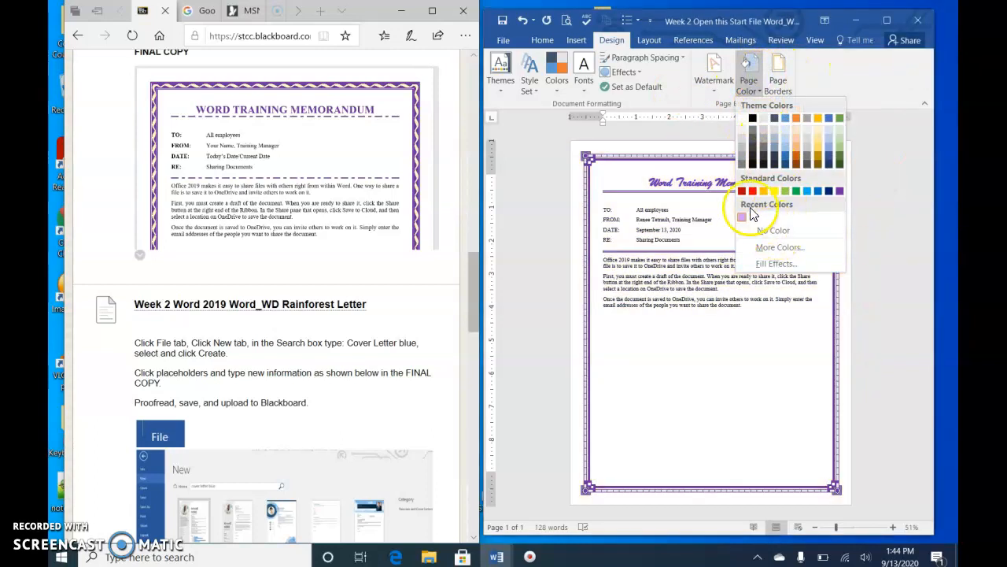
pyautogui.click(779, 247)
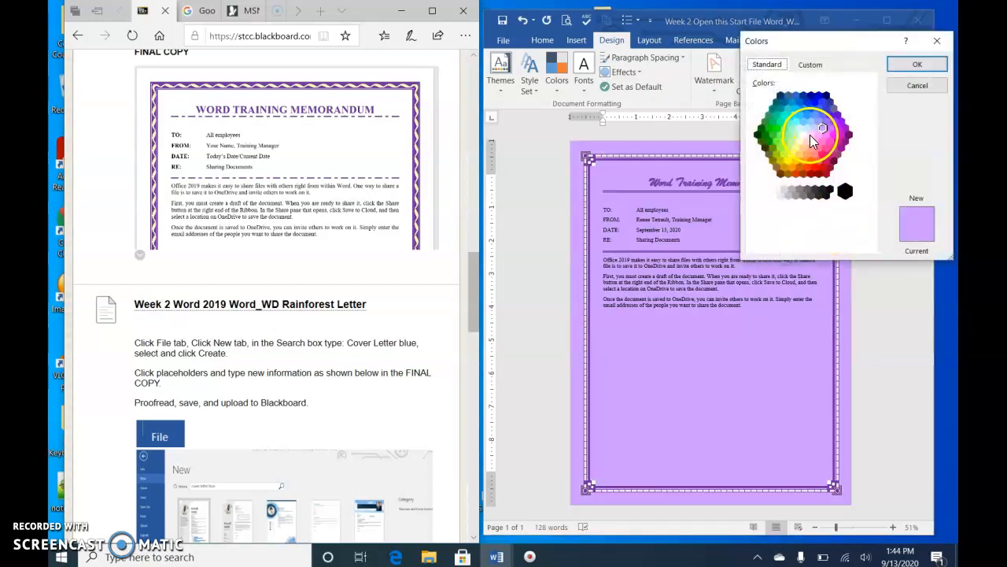
pyautogui.click(811, 135)
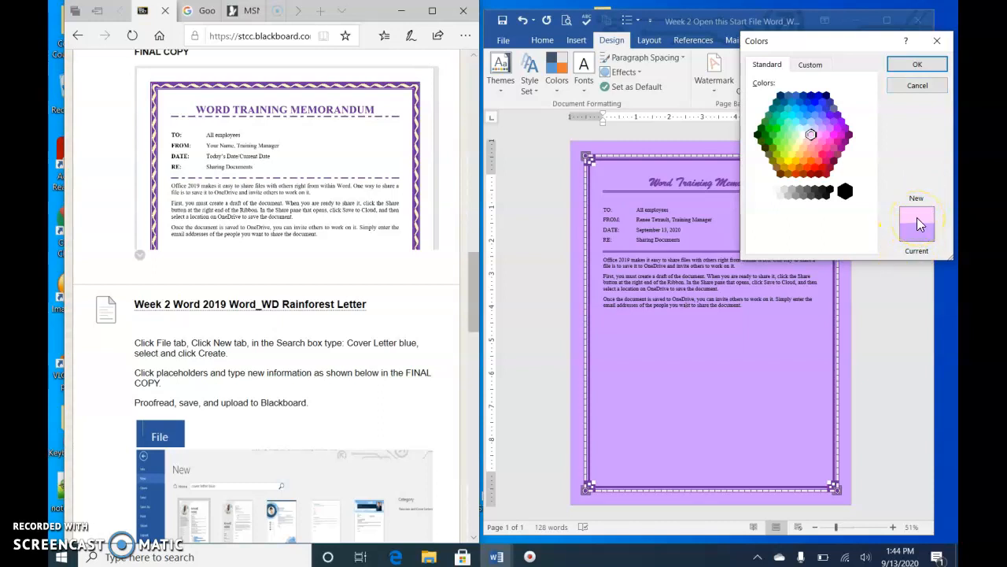
pyautogui.click(916, 63)
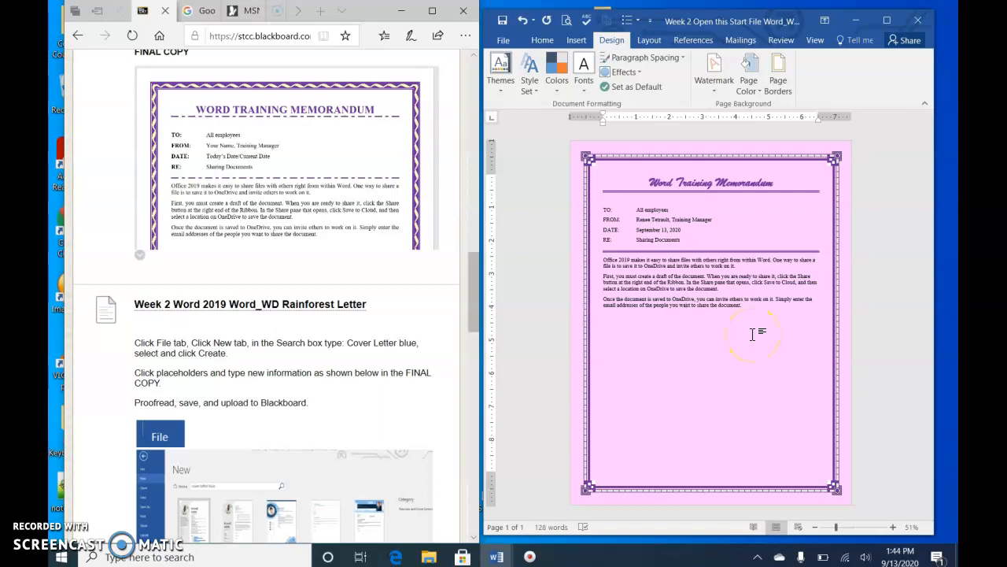
pyautogui.click(762, 347)
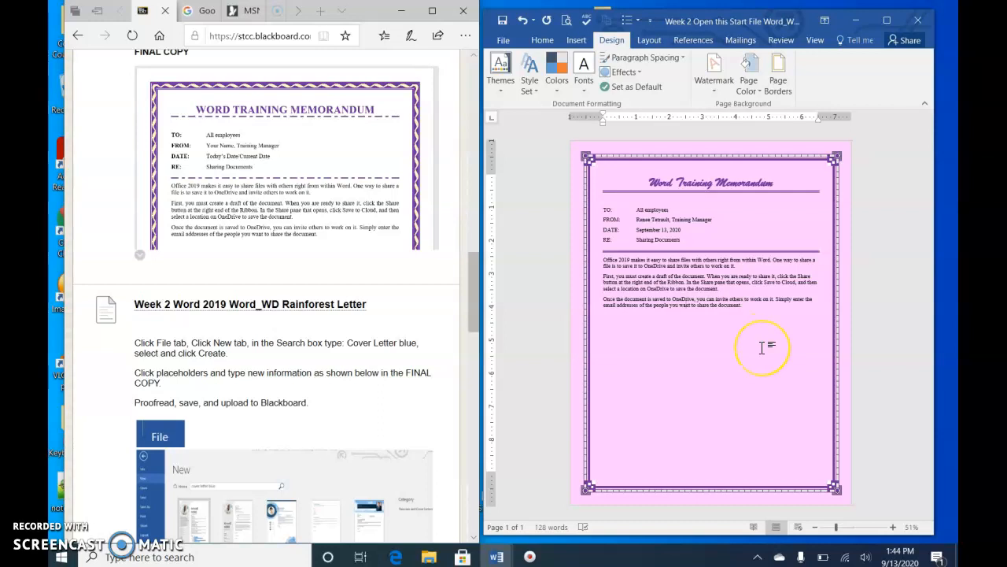